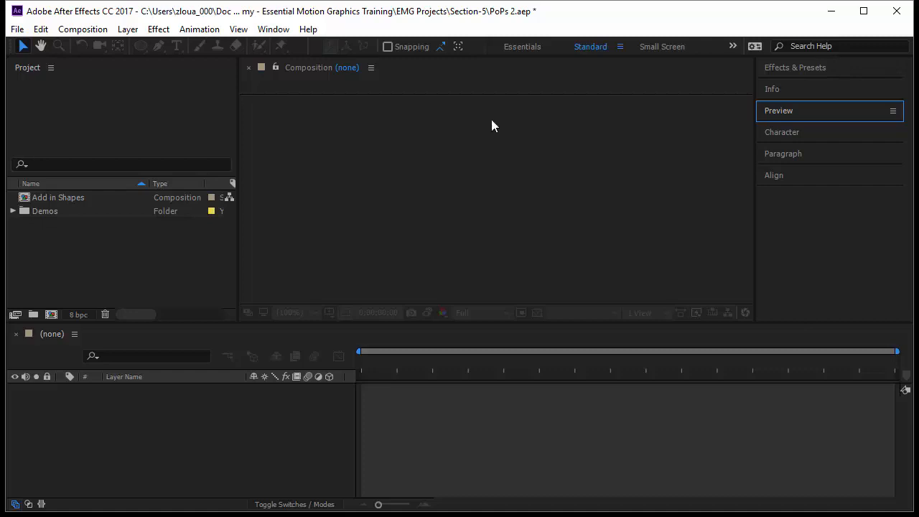
Step: Create a new composition named PoP Circle Stroke with the HDV/HDTV 720 25 preset and a 7-second duration
left_click(51, 315)
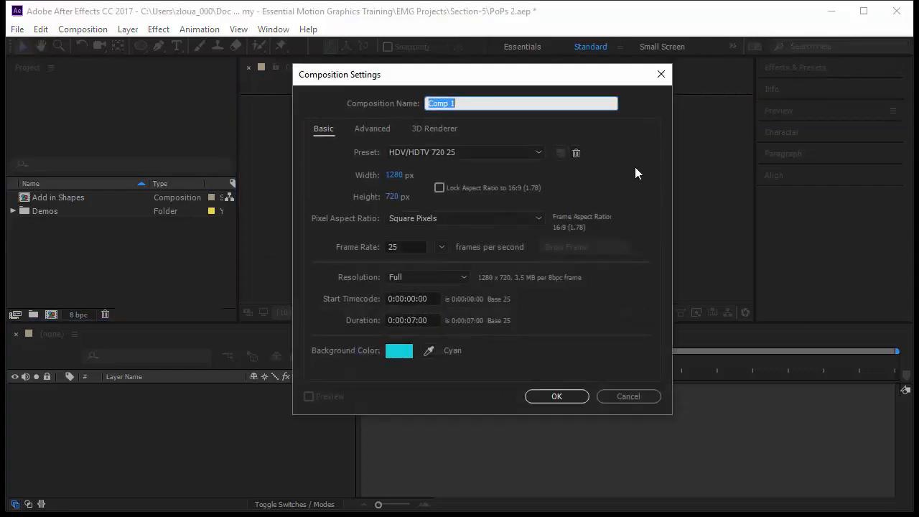
type("PoP Circle Stroke")
left_click(565, 399)
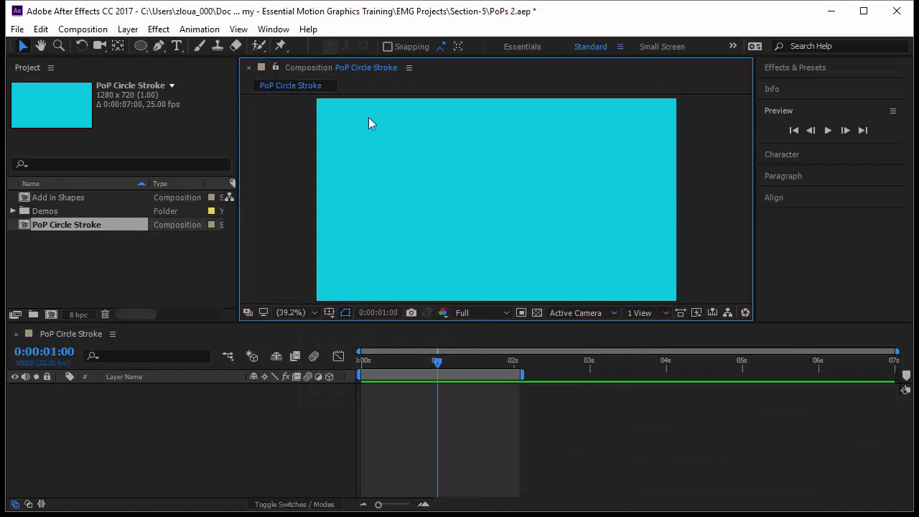
Step: Draw an unfilled circle about 271 px wide with a white 28 px stroke and set its ellipse transform position to 0, 0
left_click(140, 46)
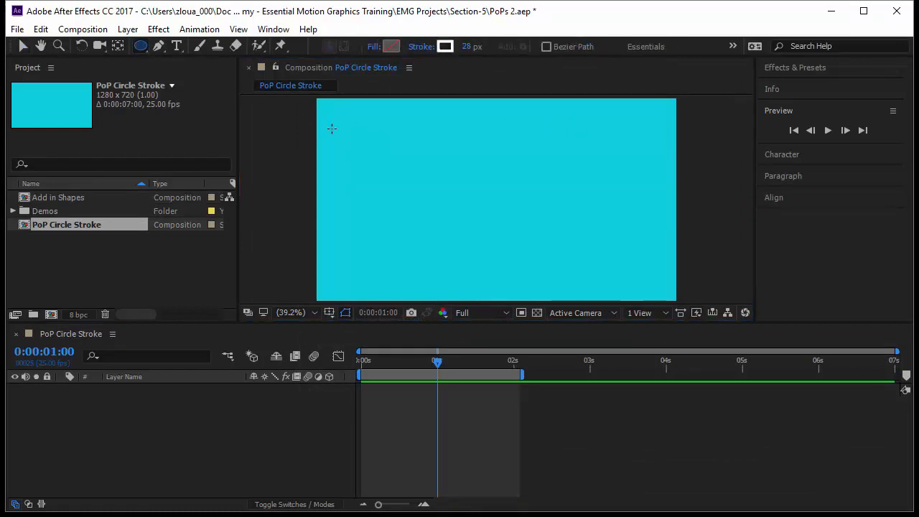
mouse_move(455, 171)
left_mouse_down()
mouse_move(544, 256)
mouse_move(529, 228)
mouse_move(532, 247)
left_mouse_up()
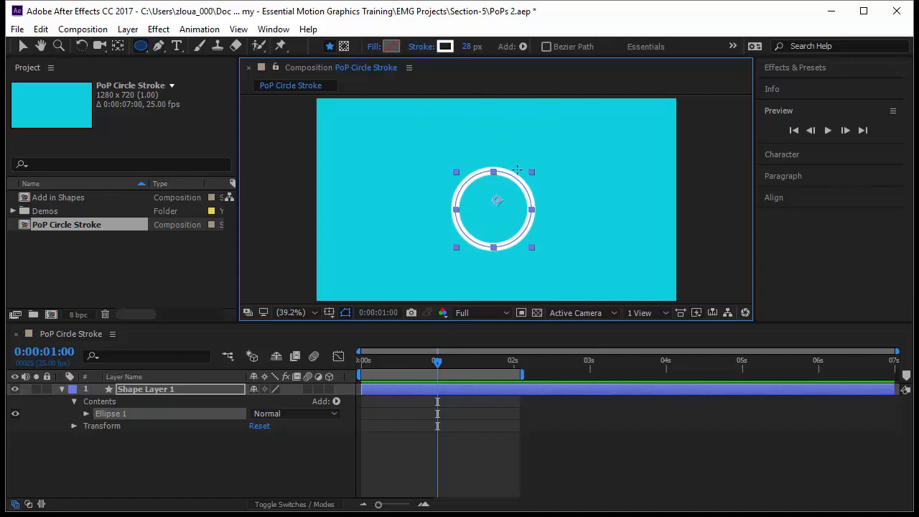
left_click(85, 413)
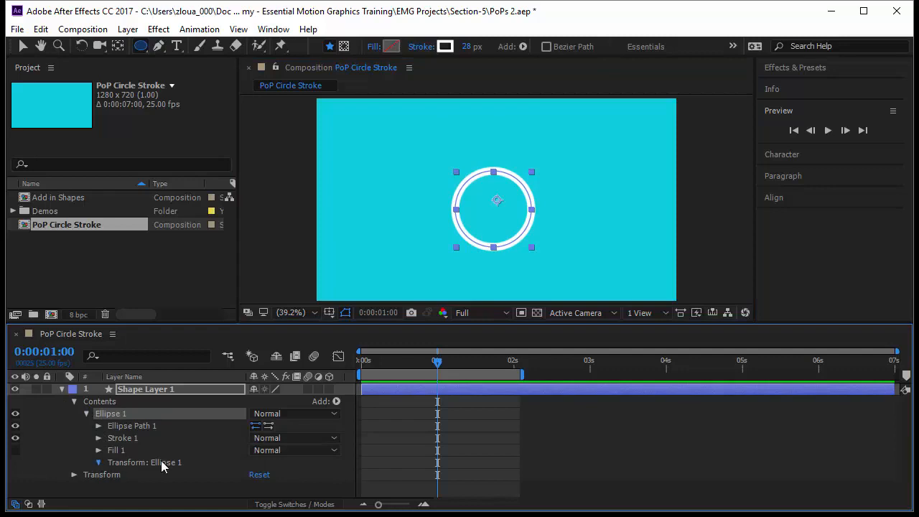
left_click(99, 462)
left_click(256, 430)
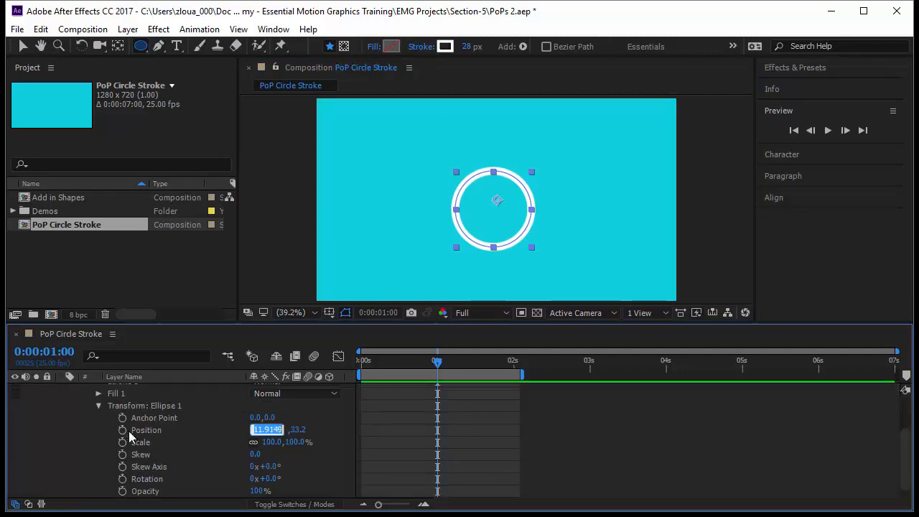
type("00")
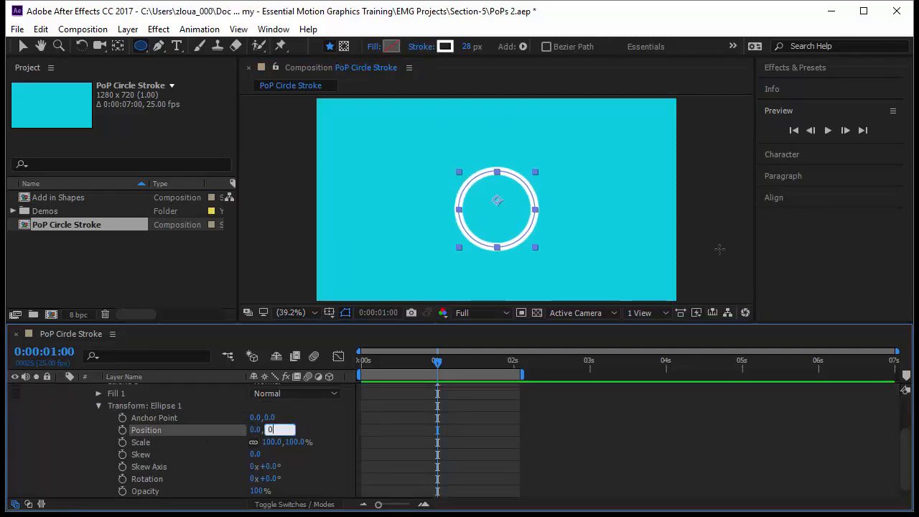
key("Return")
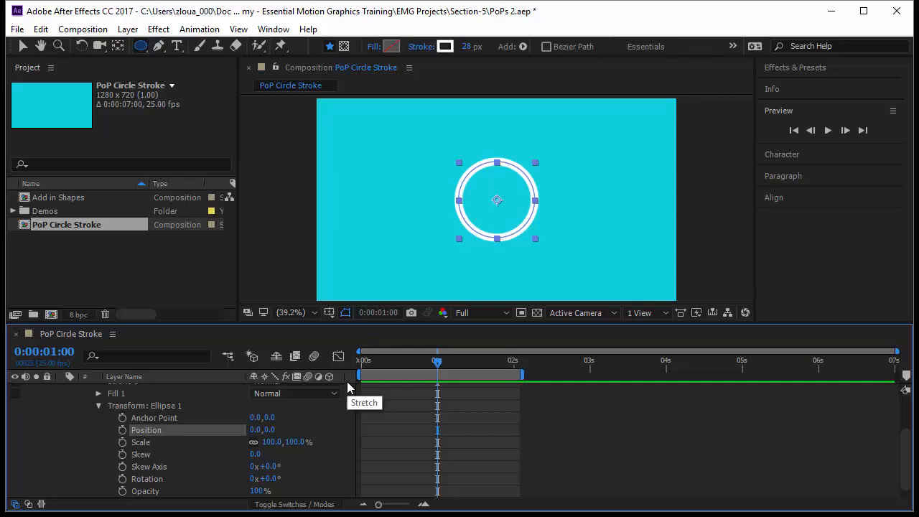
scroll(274, 435, "up", 2)
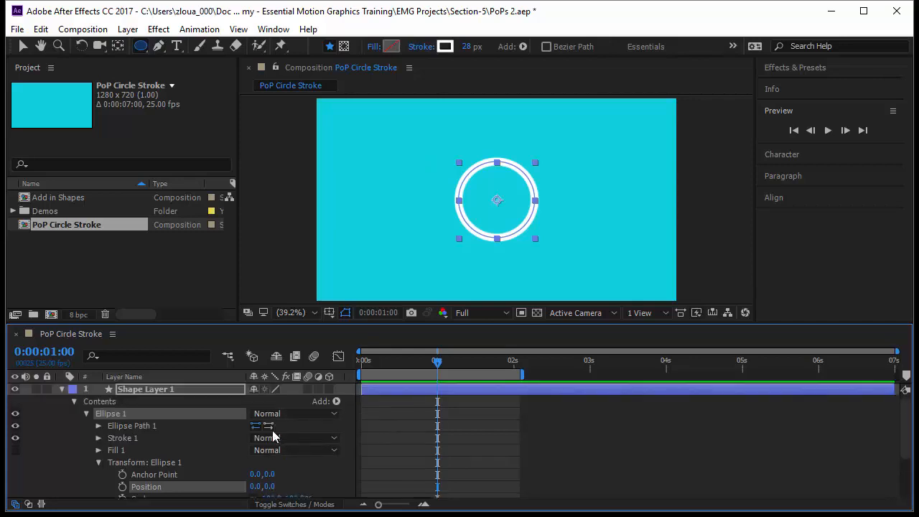
left_click(99, 462)
Step: Return to the first frame and set the ellipse path's size to 250 by 250
left_click_drag(436, 362, 359, 362)
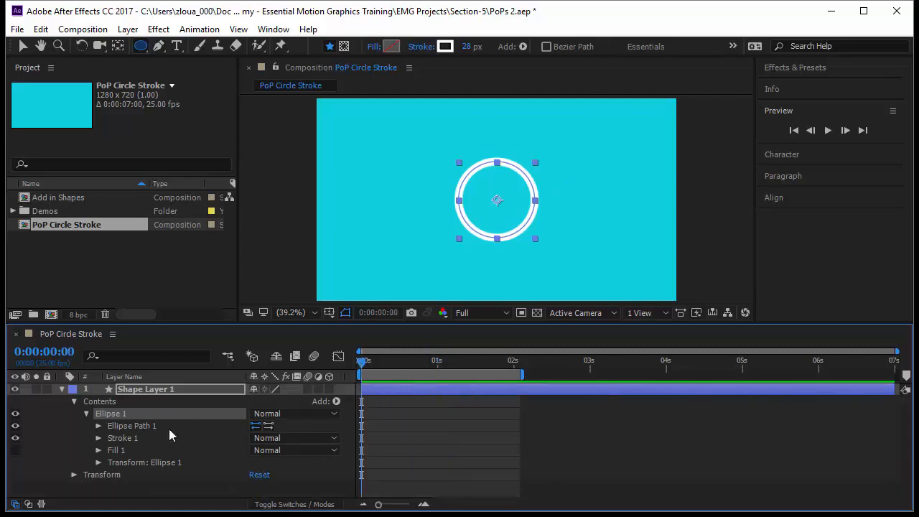
left_click(98, 426)
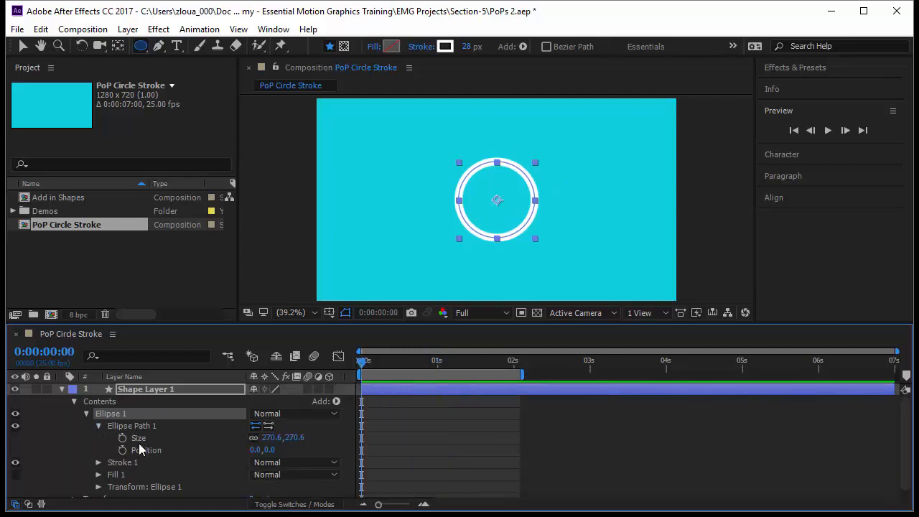
left_click(273, 437)
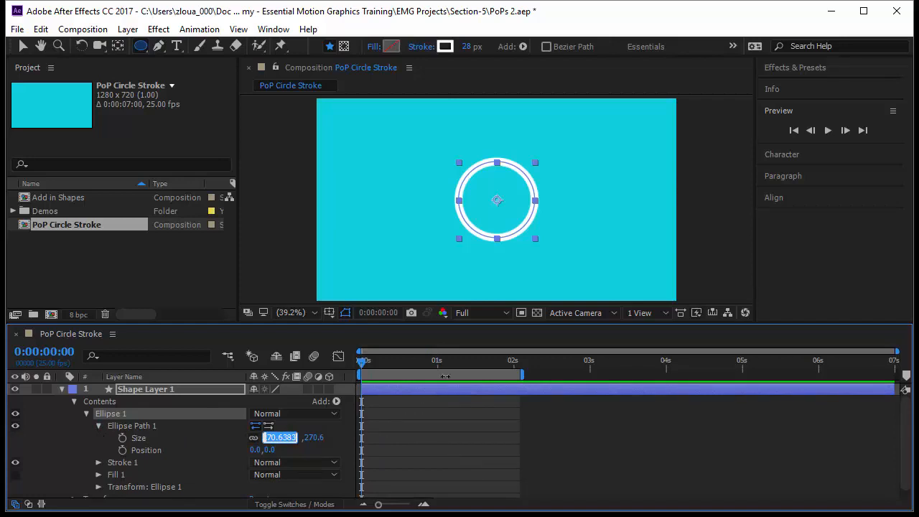
type("250")
key("Return")
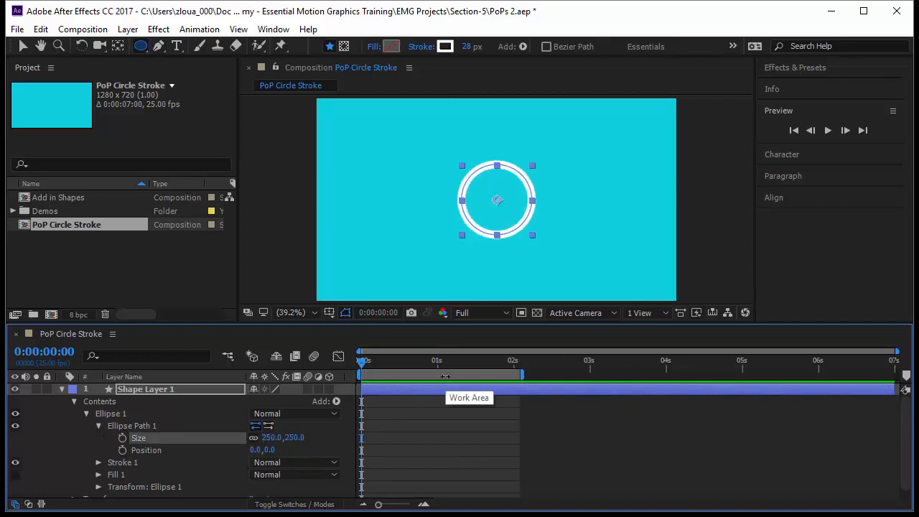
Step: Keyframe the ellipse path's size at 250 at 1 second and 0 at the first frame, and preview the growth
left_click_drag(362, 360, 440, 387)
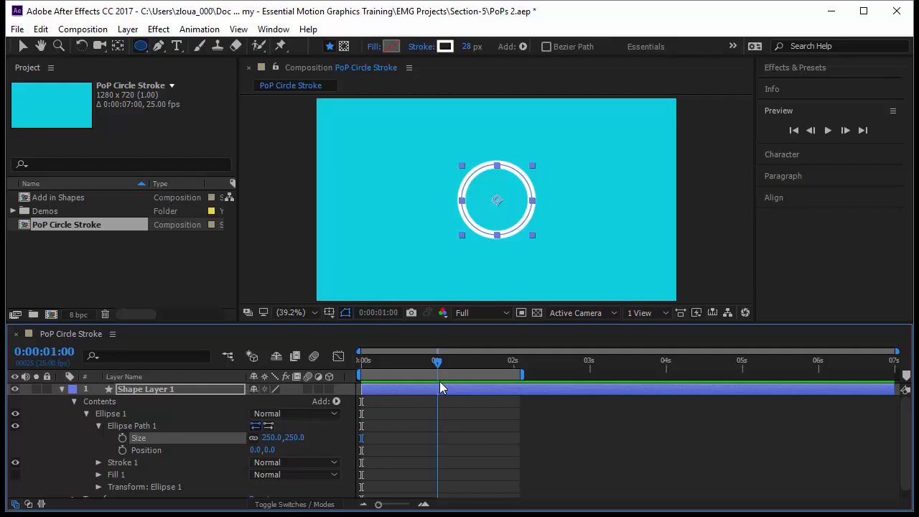
left_click(123, 438)
left_click_drag(440, 368, 354, 378)
left_click(296, 437)
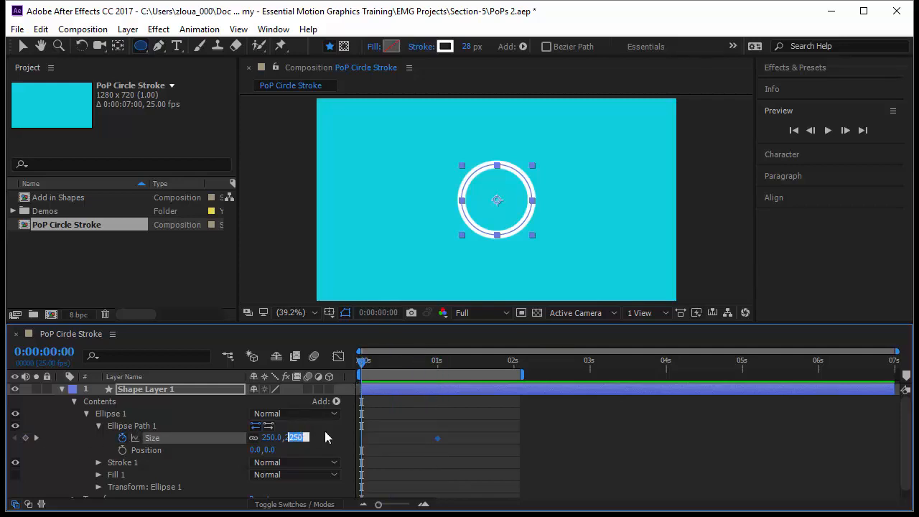
type("0")
key("Return")
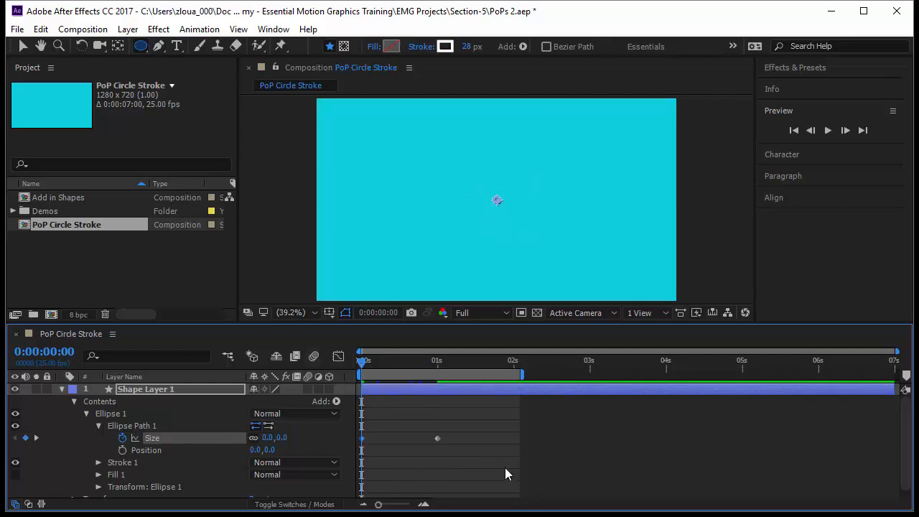
key("space")
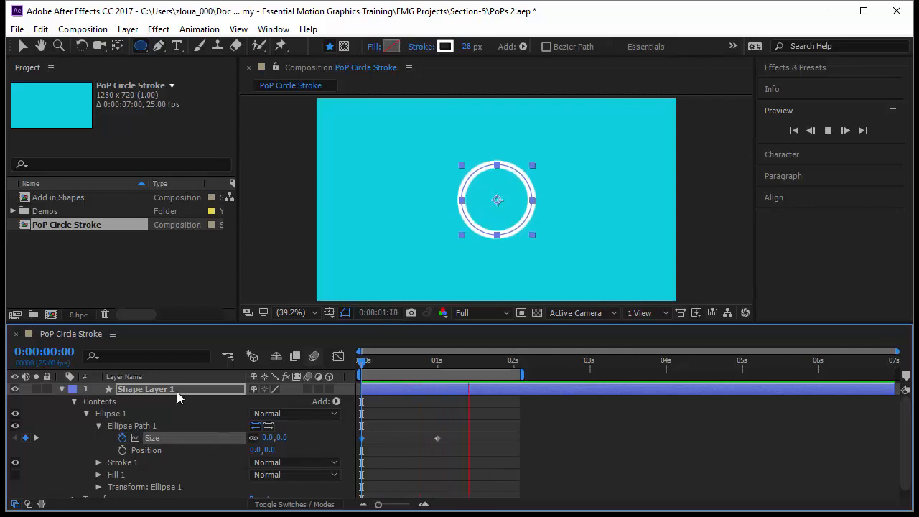
left_click(363, 362)
Step: Try enlarging the circle with its ellipse transform scale at 201% on frame 23, and undo that scale change
left_click_drag(363, 361, 431, 384)
scroll(141, 468, "down", 1)
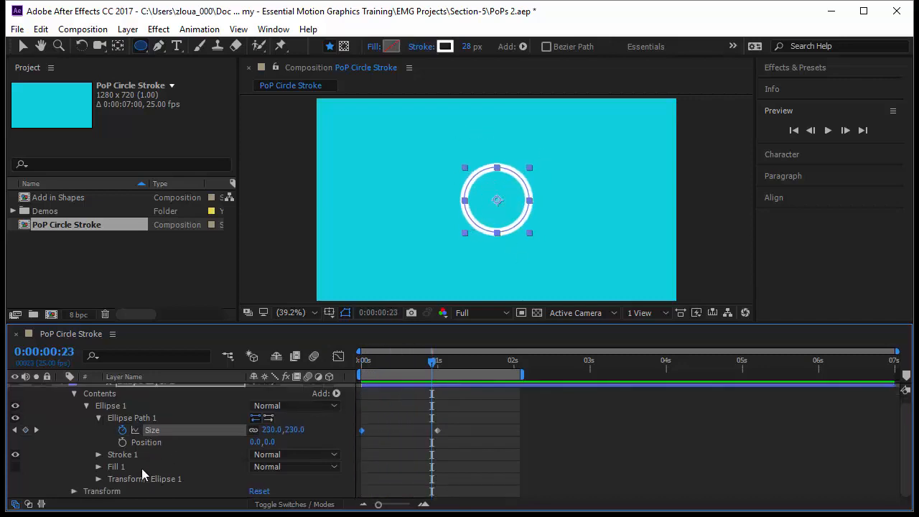
left_click(98, 478)
scroll(143, 463, "down", 5)
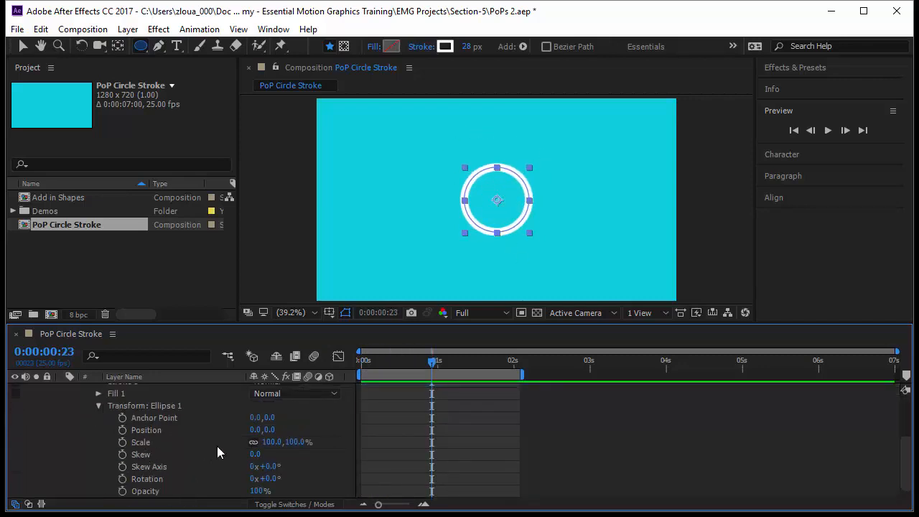
left_click_drag(296, 441, 381, 469)
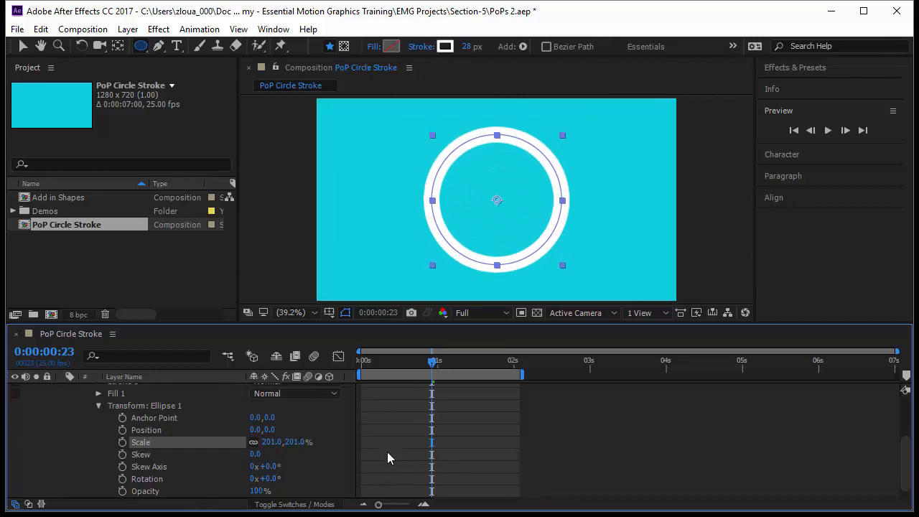
key("ctrl+z")
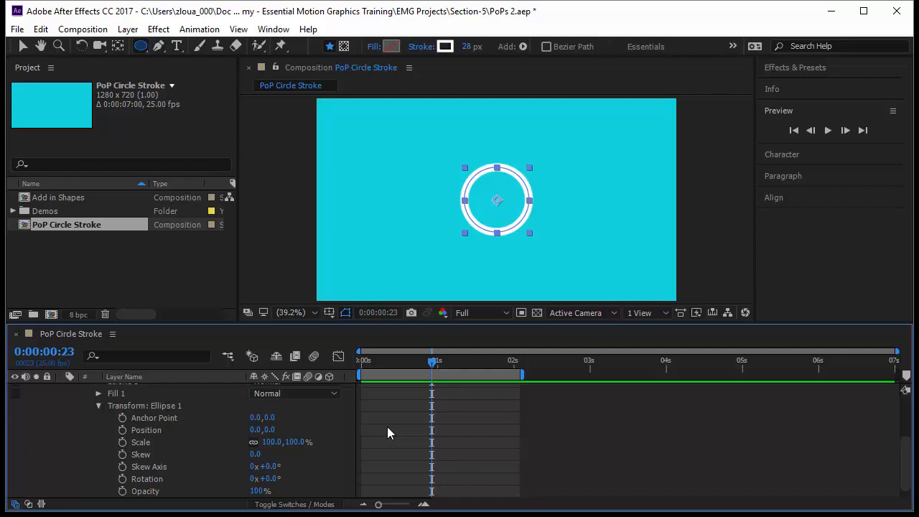
Step: Preview the circle's size animation from the first frame
scroll(387, 426, "up", 2)
key("Home")
key("space")
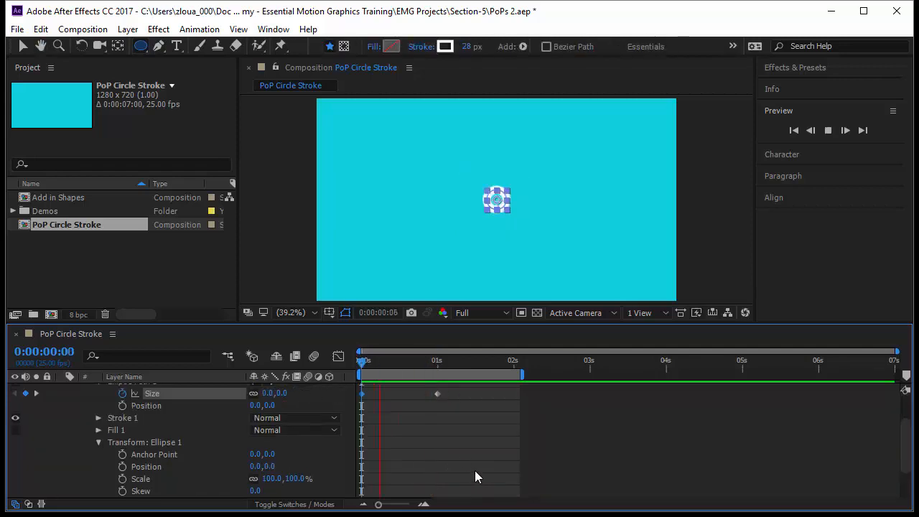
left_click(361, 363)
Step: Keyframe the circle's stroke width at 28 on the first frame and 65 at 0:00:00:12
scroll(180, 430, "down", 1)
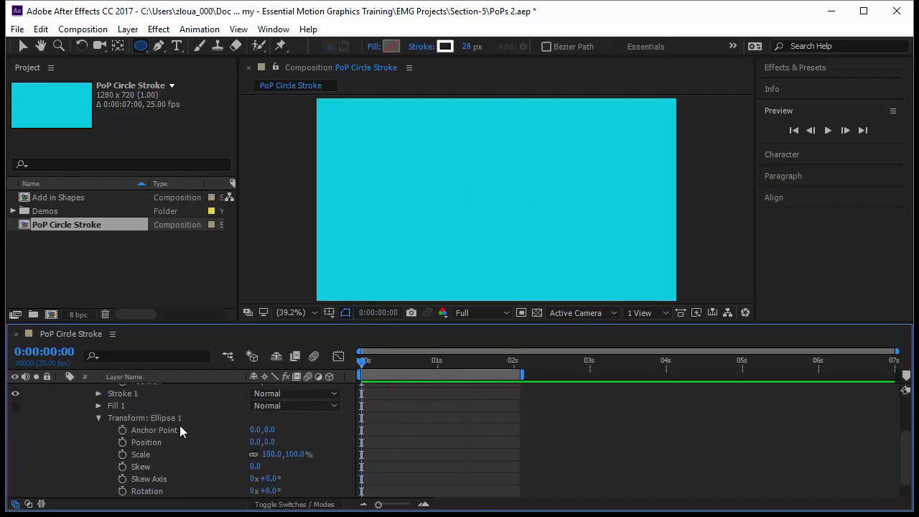
left_click(99, 393)
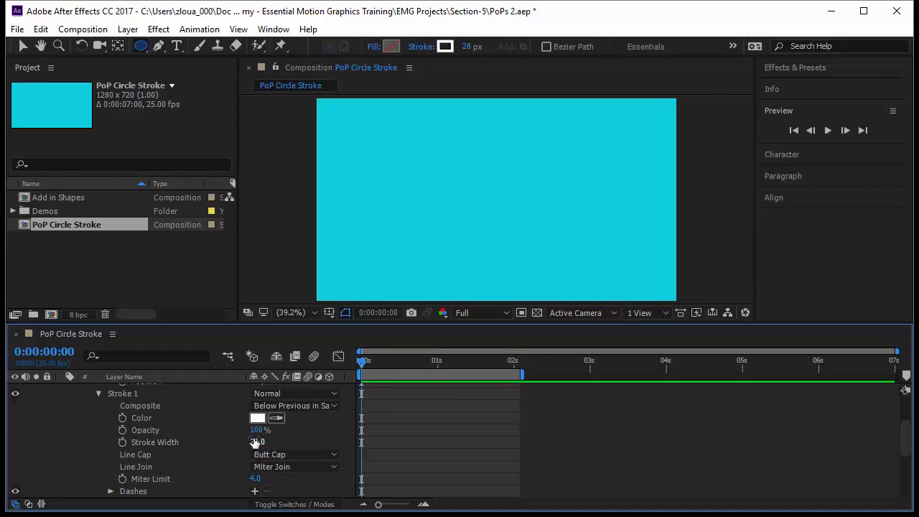
left_click(123, 442)
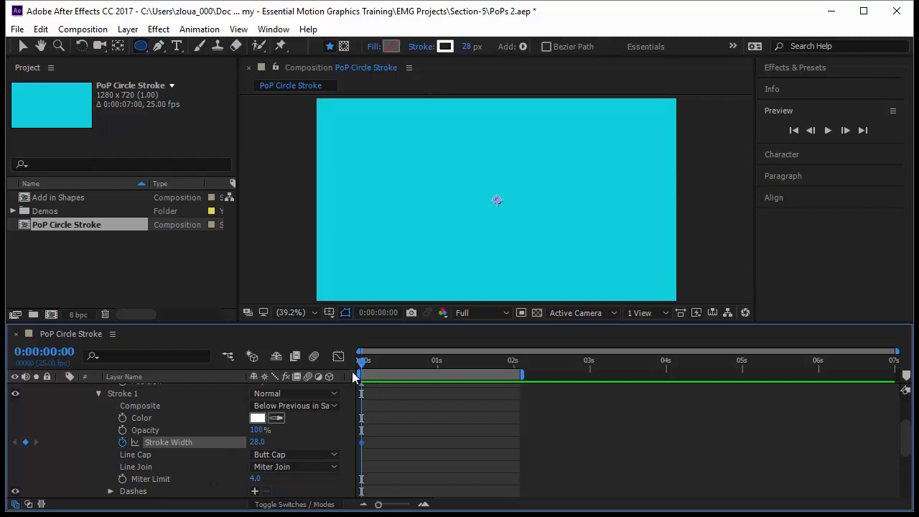
left_click_drag(361, 366, 398, 378)
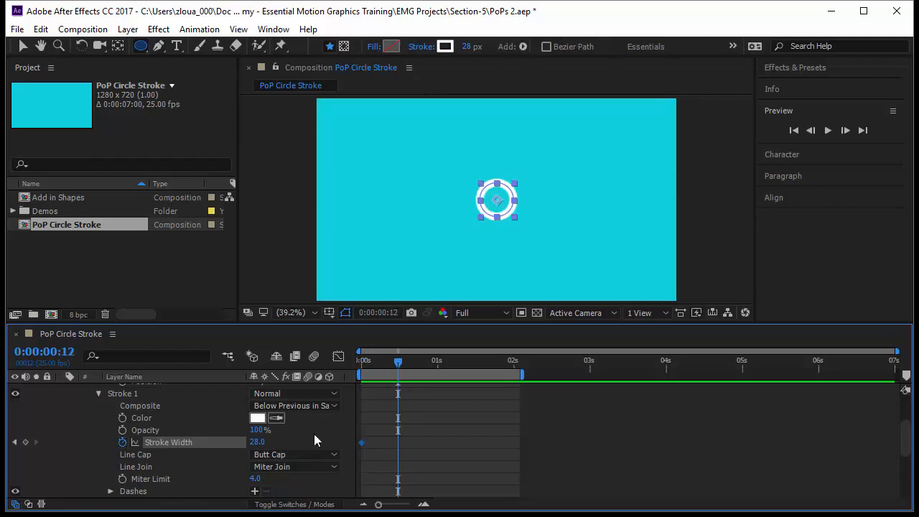
left_click_drag(257, 443, 299, 450)
left_click(257, 443)
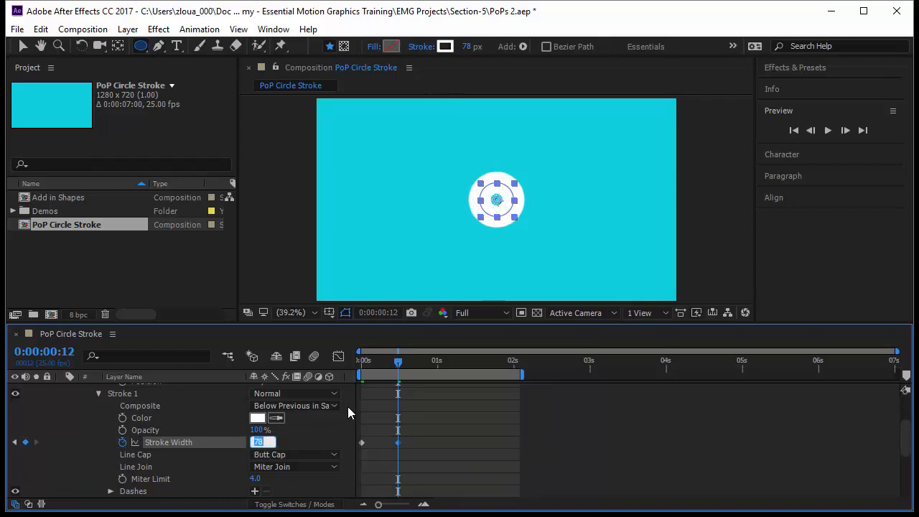
type("65")
key("Return")
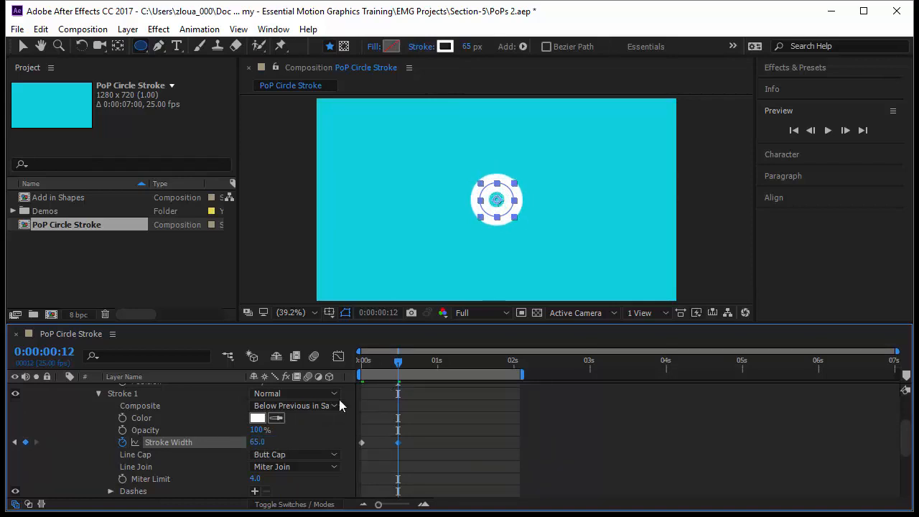
Step: Add a stroke width keyframe of 0 at the 1-second mark
left_click_drag(417, 362, 443, 371)
left_click(258, 441)
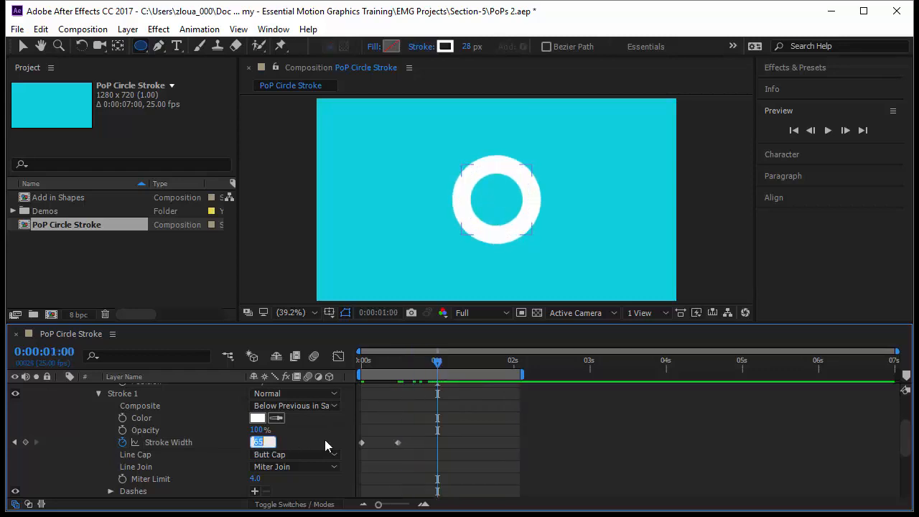
type("0")
key("Return")
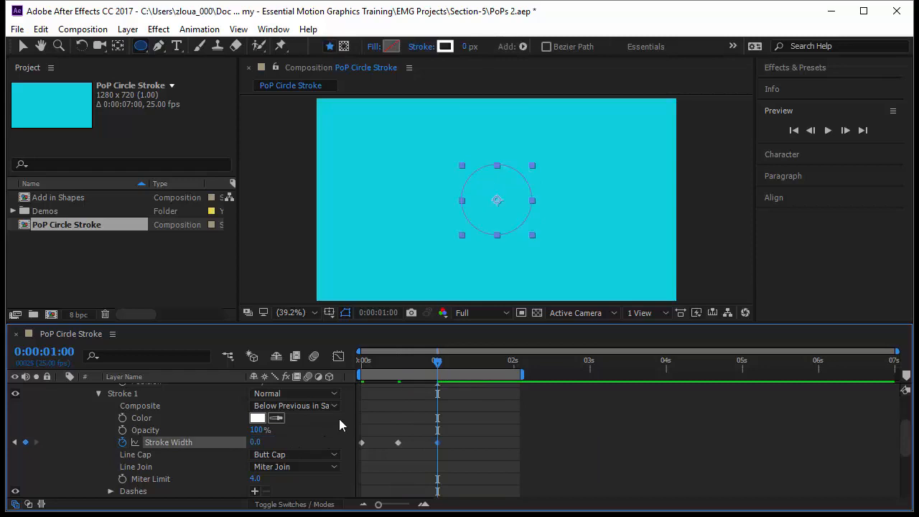
Step: Preview the combined size and stroke width animation from the first frame
key("Home")
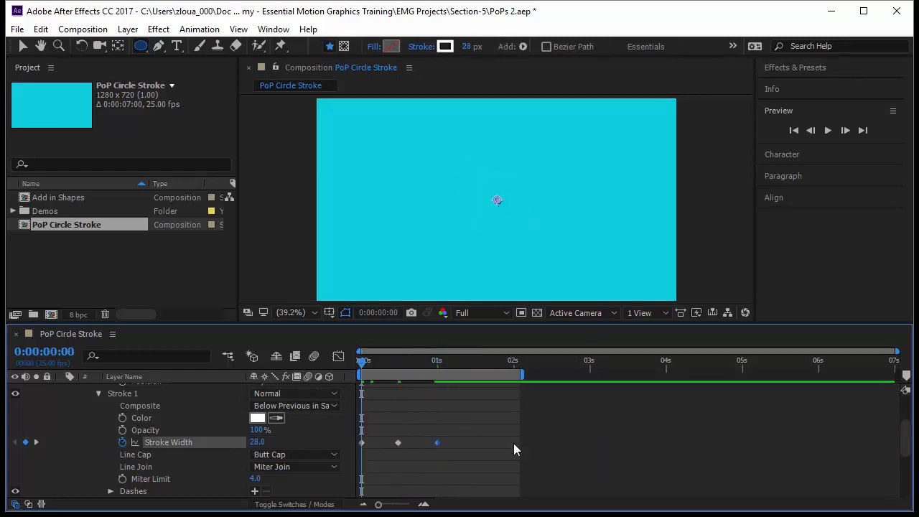
left_click(513, 443)
key("space")
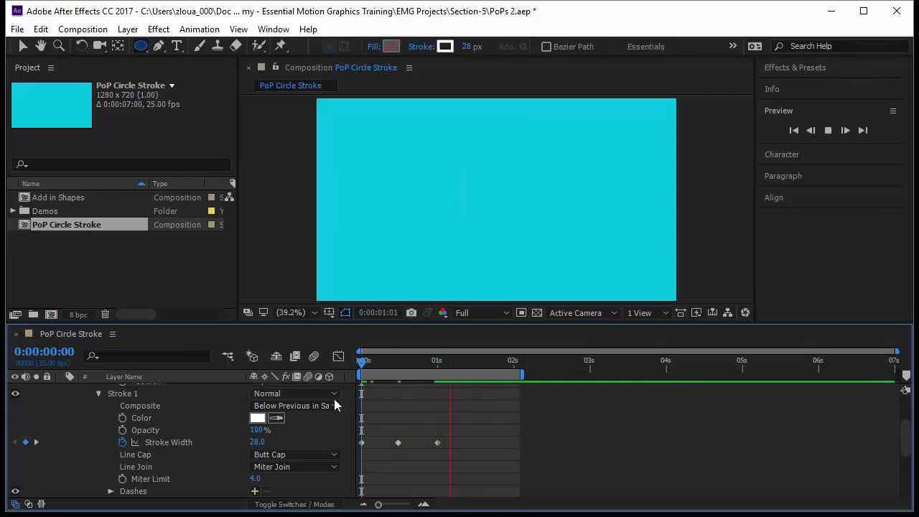
Step: Show only Shape Layer 1's keyframed properties and apply Easy Ease to all size and stroke width keyframes
scroll(183, 427, "up", 2)
left_click(169, 415)
key("u")
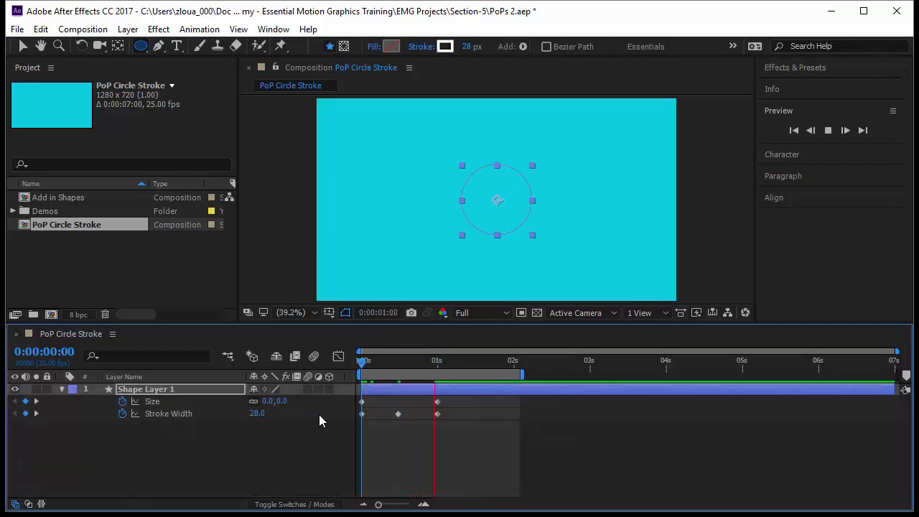
left_click_drag(452, 445, 323, 392)
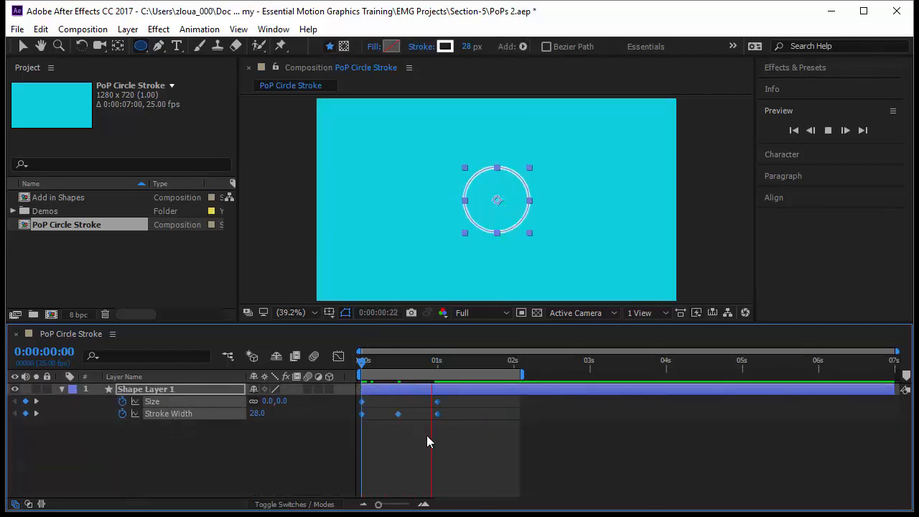
key("F9")
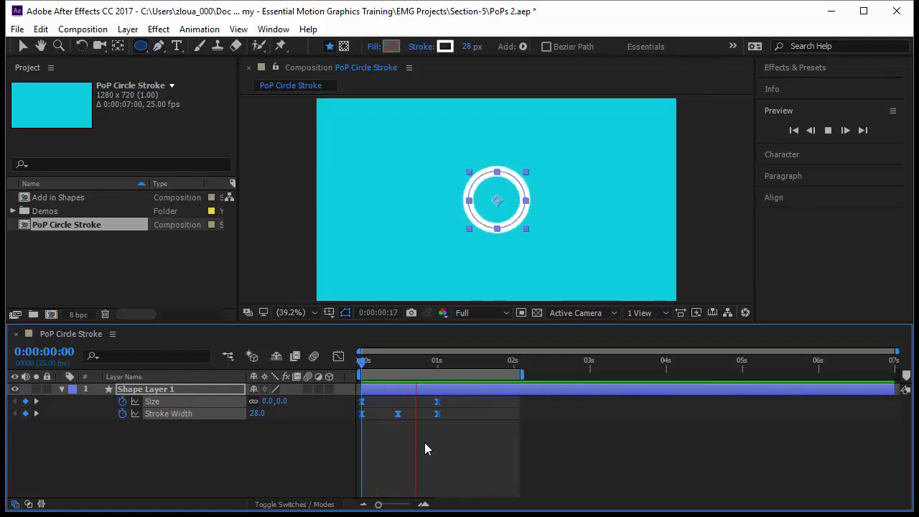
Step: Lengthen the ease into the circle's final size keyframe in the speed graph so the growth slows more gradually
left_click(338, 356)
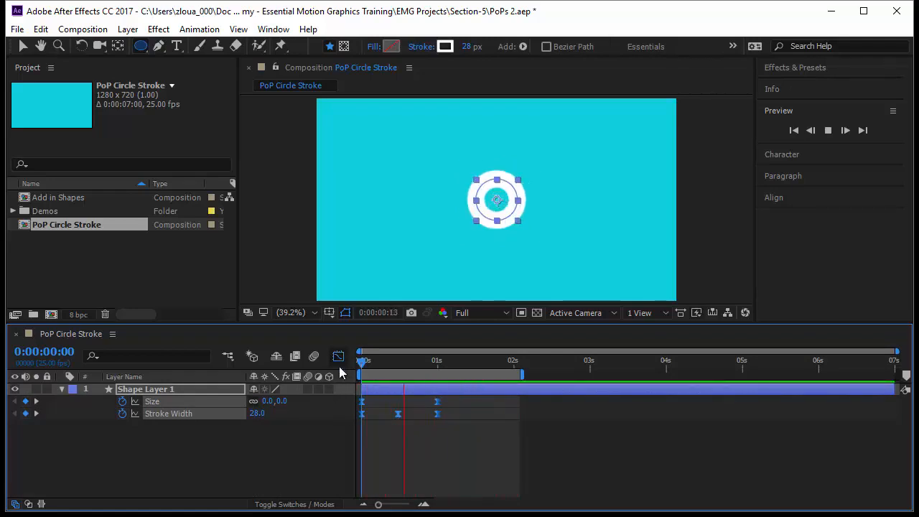
left_click(178, 419)
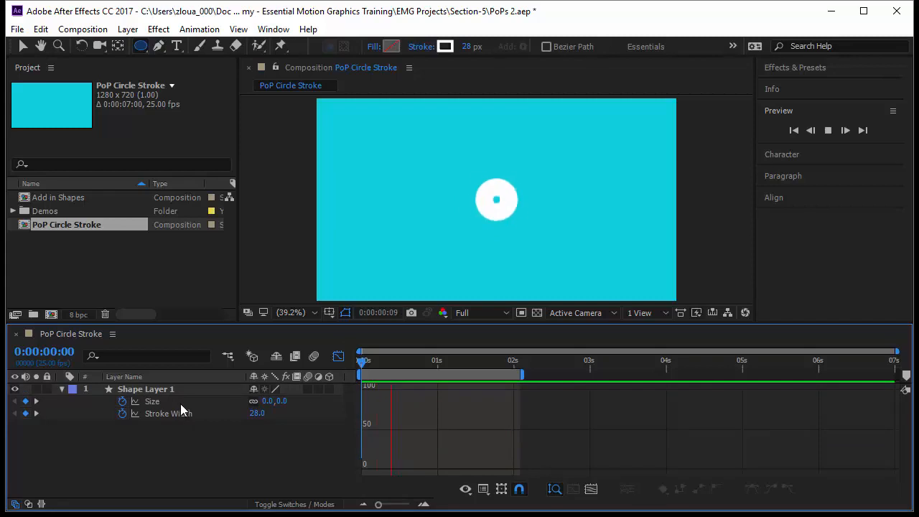
left_click(181, 403)
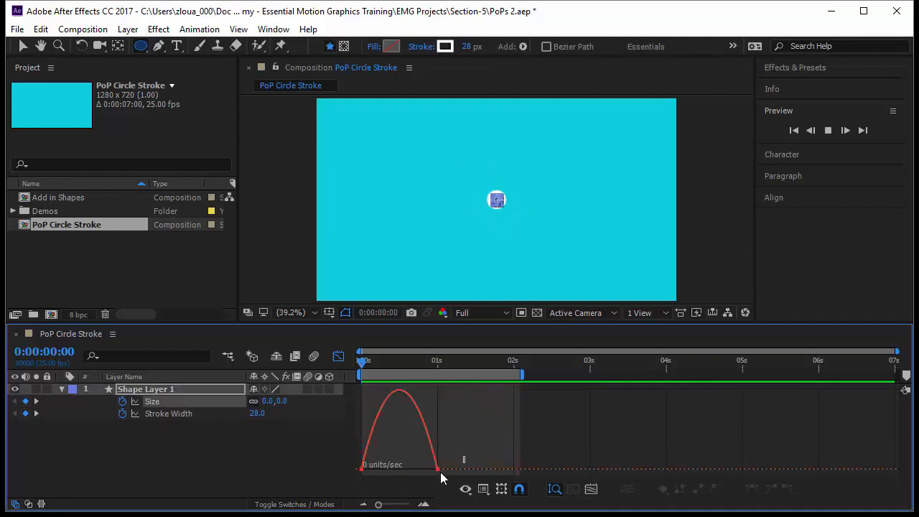
left_click(437, 470)
left_click_drag(423, 469, 403, 470)
Step: Lengthen the stroke width's ease into its last keyframe and out of its first in the speed graph, and return to the keyframe view
left_click(192, 415)
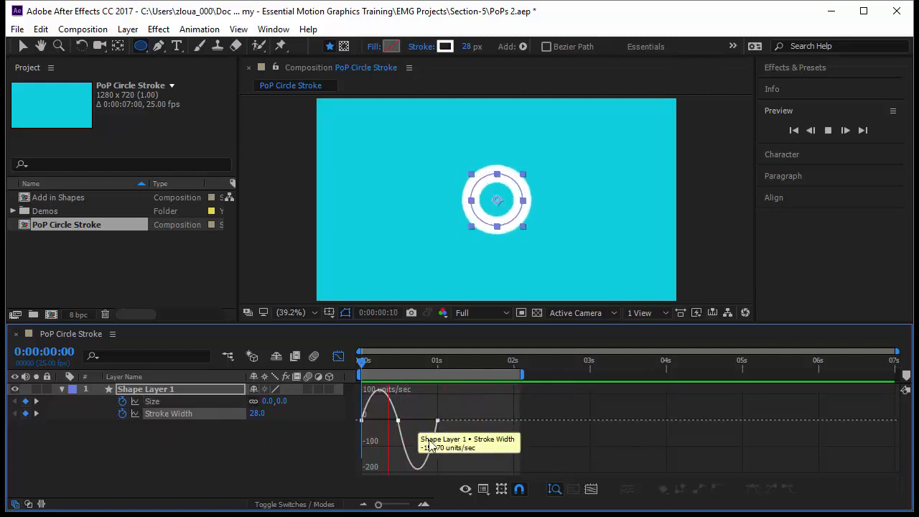
left_click(437, 420)
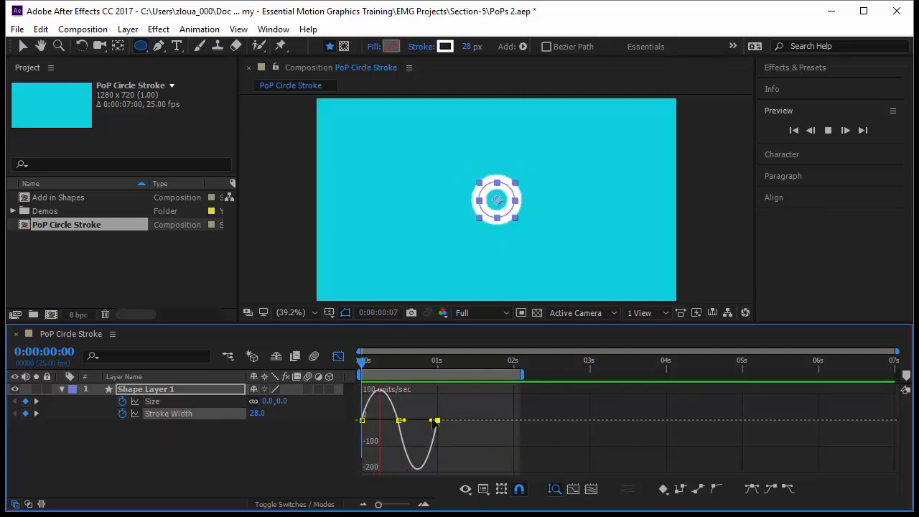
left_click_drag(432, 419, 427, 423)
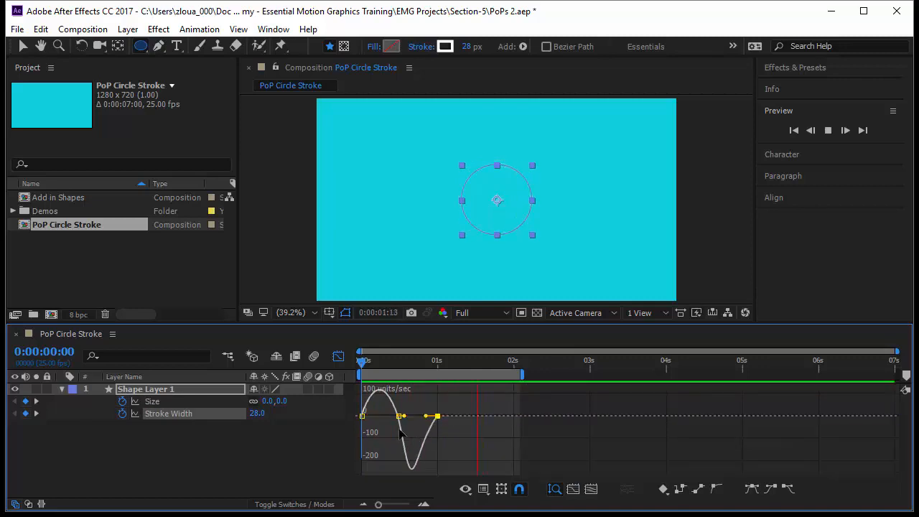
left_click(363, 416)
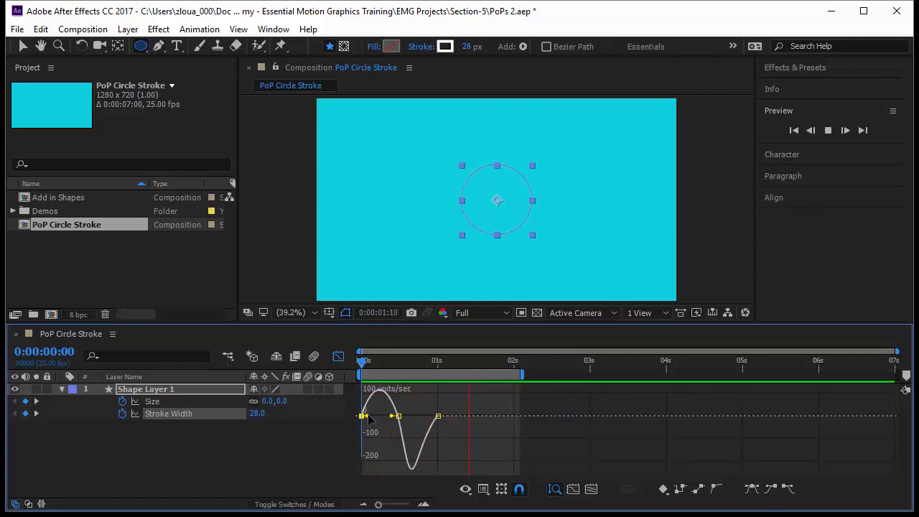
left_click_drag(367, 416, 377, 416)
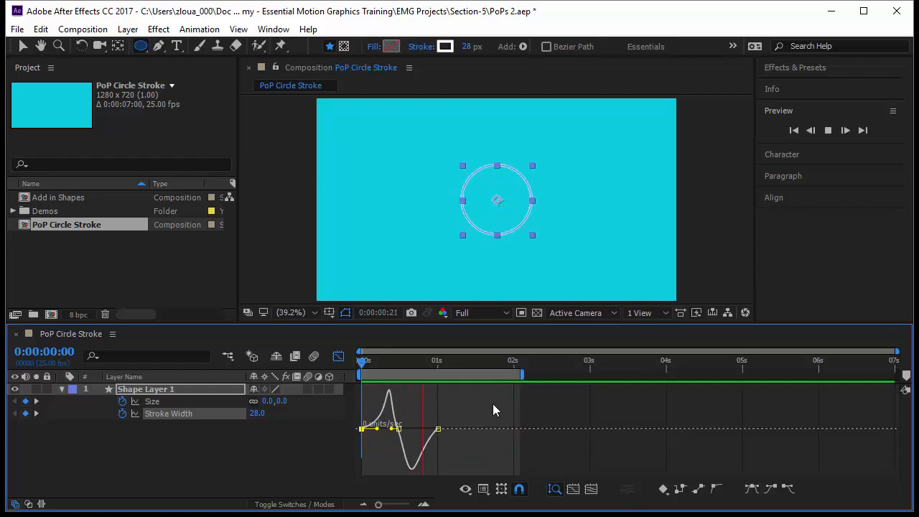
left_click(504, 427)
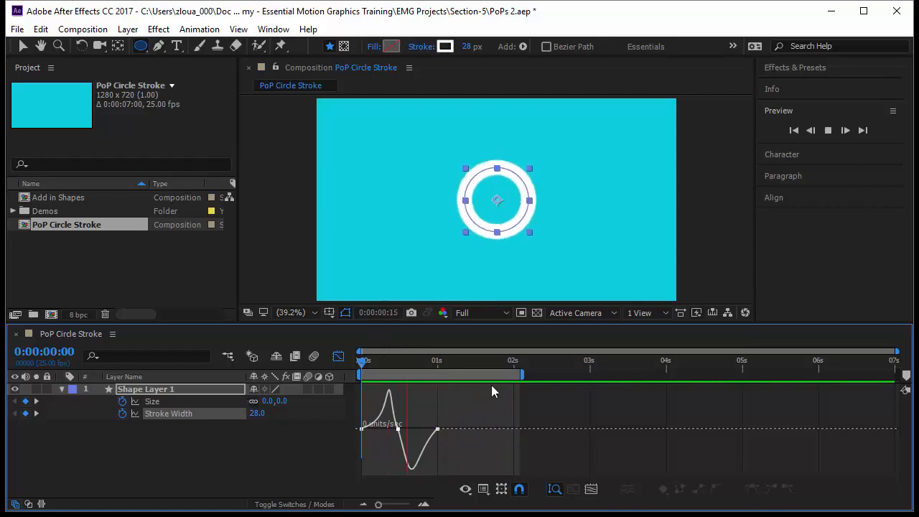
left_click(261, 403)
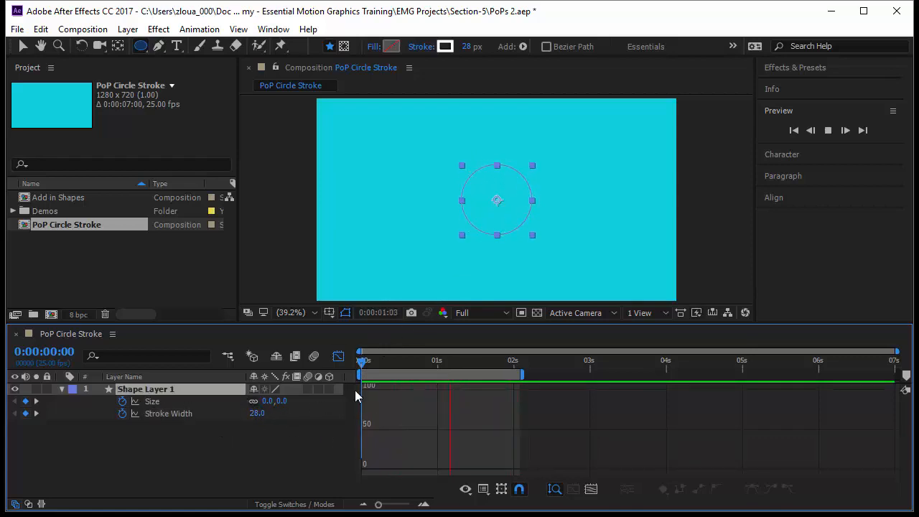
left_click(338, 356)
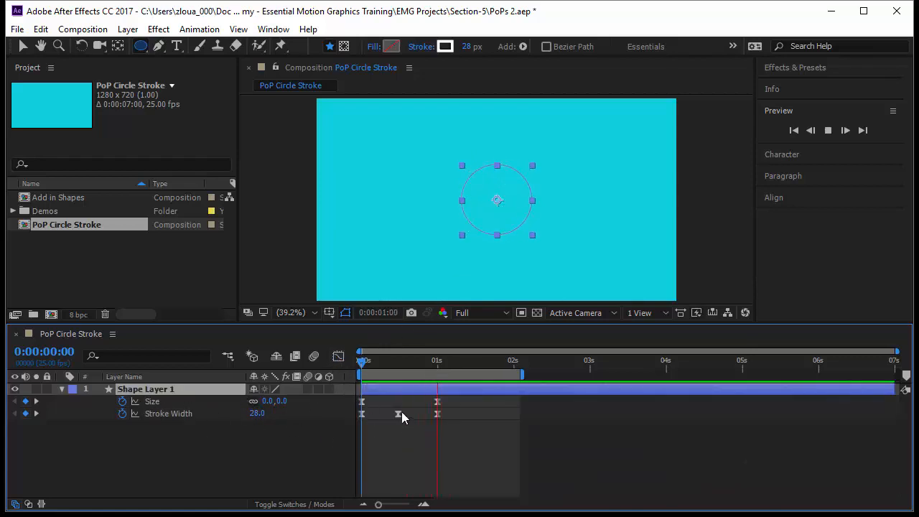
Step: Lower the middle stroke width keyframe at 0:00:00:12 to 39 and preview the animation from the first frame
left_click(394, 373)
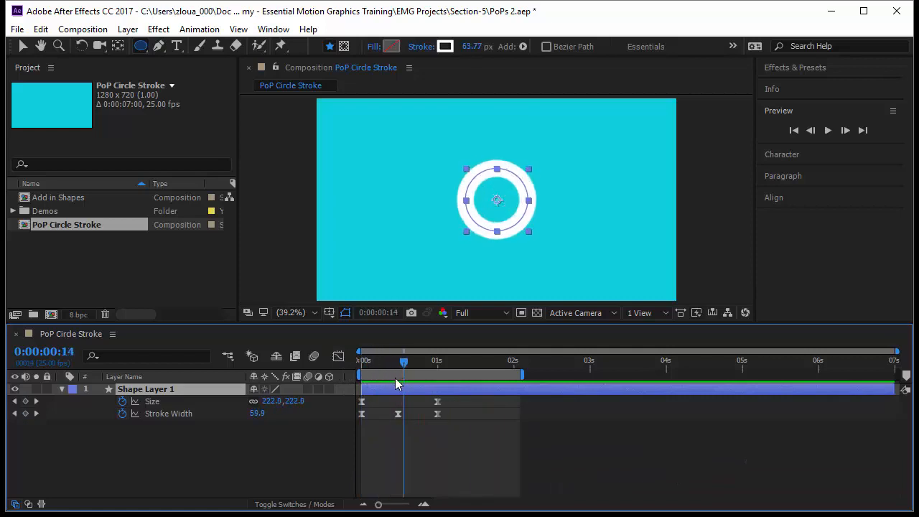
left_click_drag(260, 416, 241, 416)
key("Home")
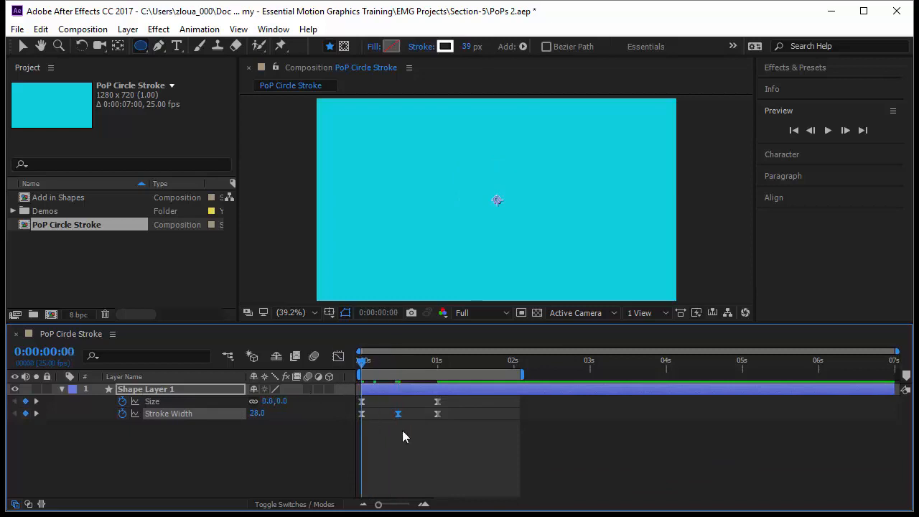
left_click(428, 458)
key("space")
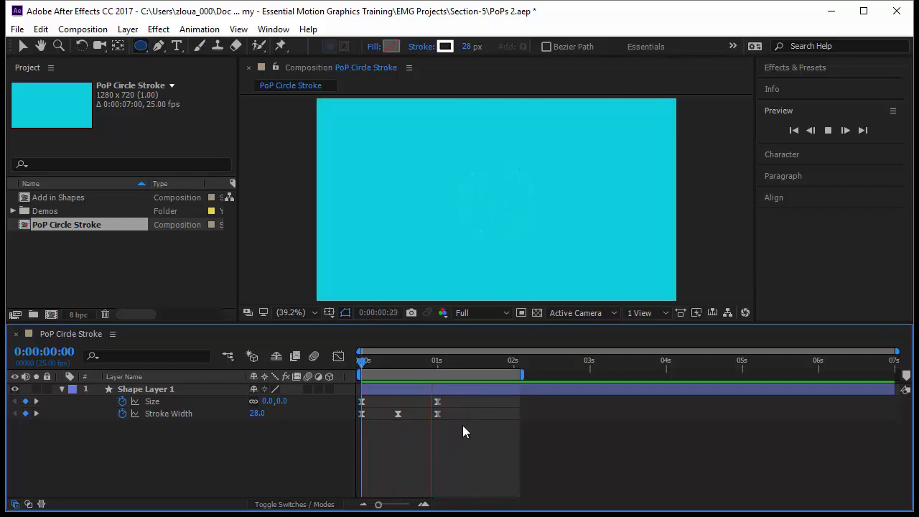
Step: Compress all size and stroke width keyframes proportionally so the last ones fall at about 0:00:00:13, and check the faster preview
left_click_drag(462, 426, 357, 397)
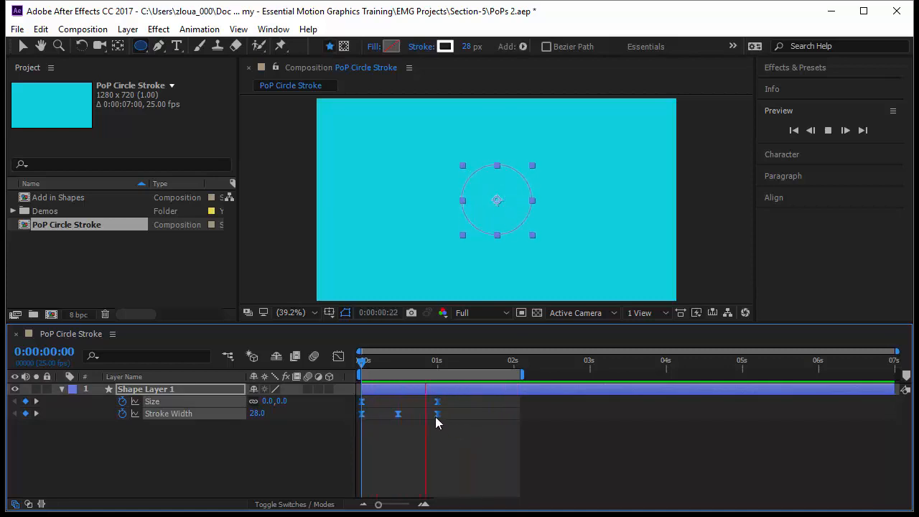
left_click_drag(436, 414, 401, 415)
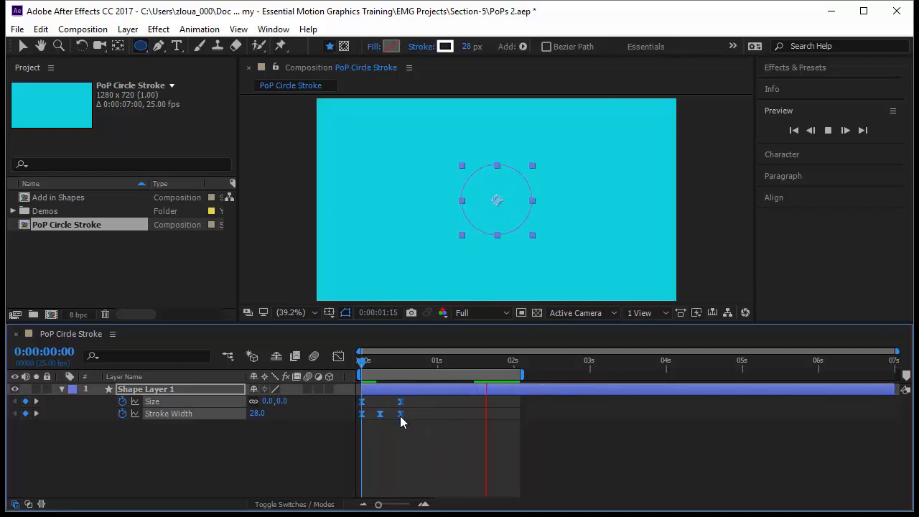
left_click(392, 479)
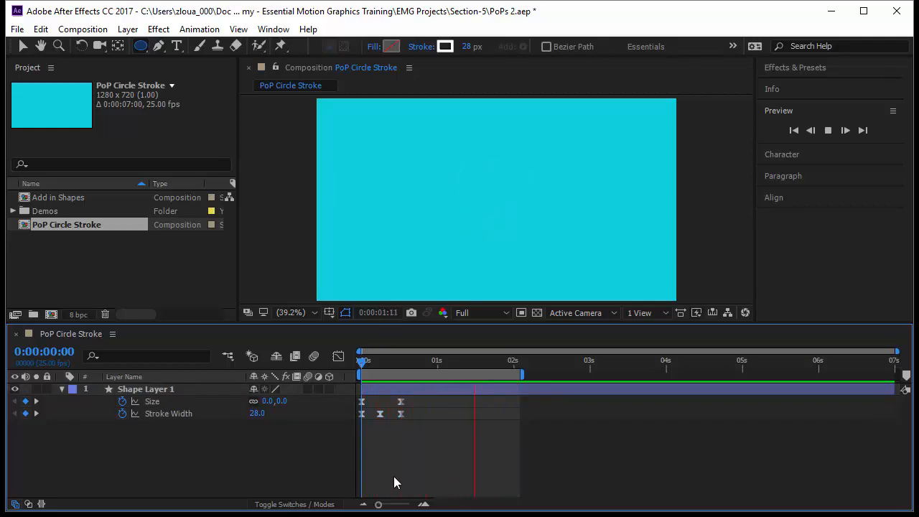
left_click(366, 361)
Step: Try a Drop Shadow layer style on Shape Layer 1 and delete the layer styles again
left_click(185, 414)
left_click(169, 388)
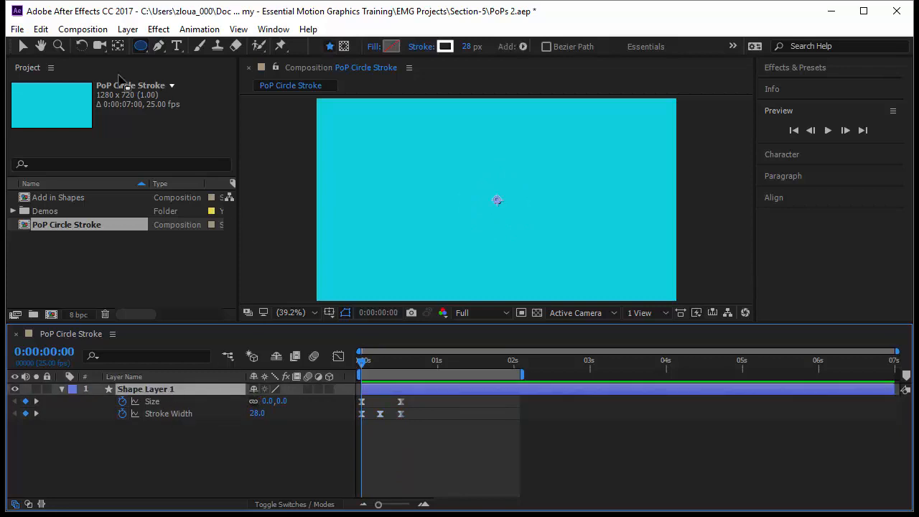
right_click(162, 385)
mouse_move(237, 222)
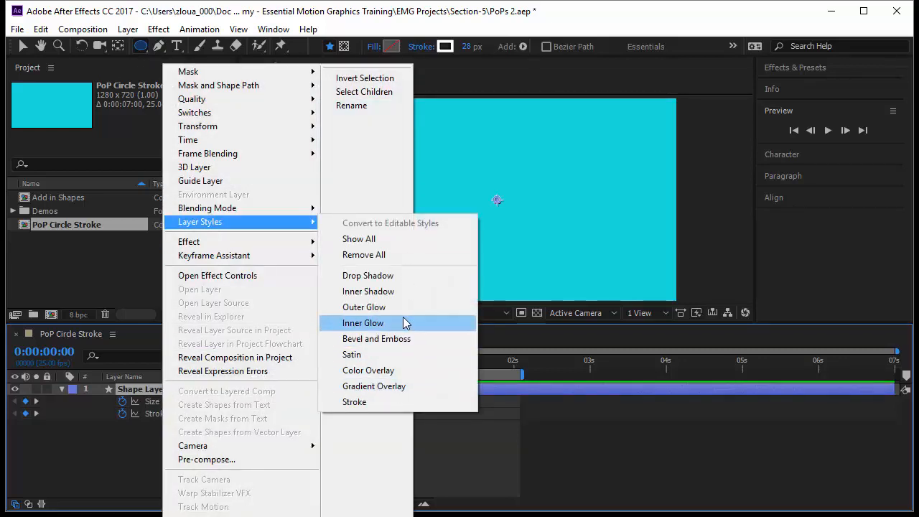
left_click(394, 275)
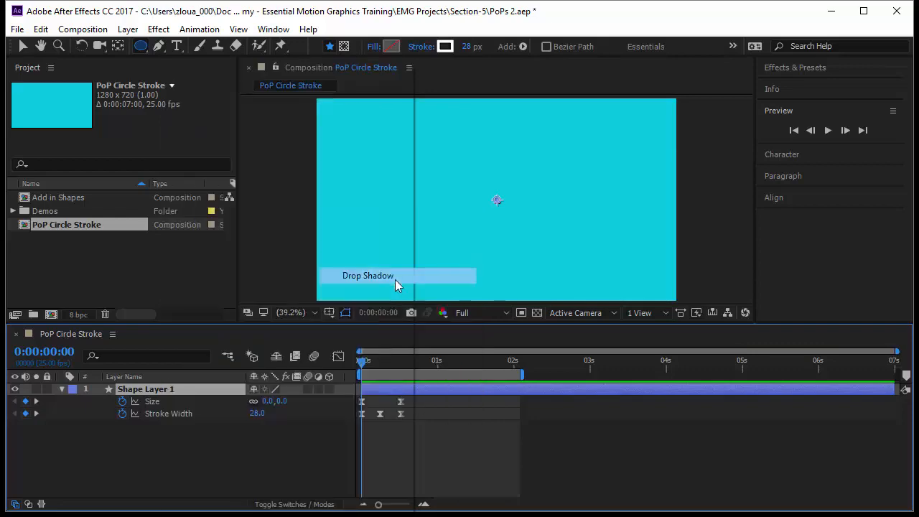
right_click(159, 389)
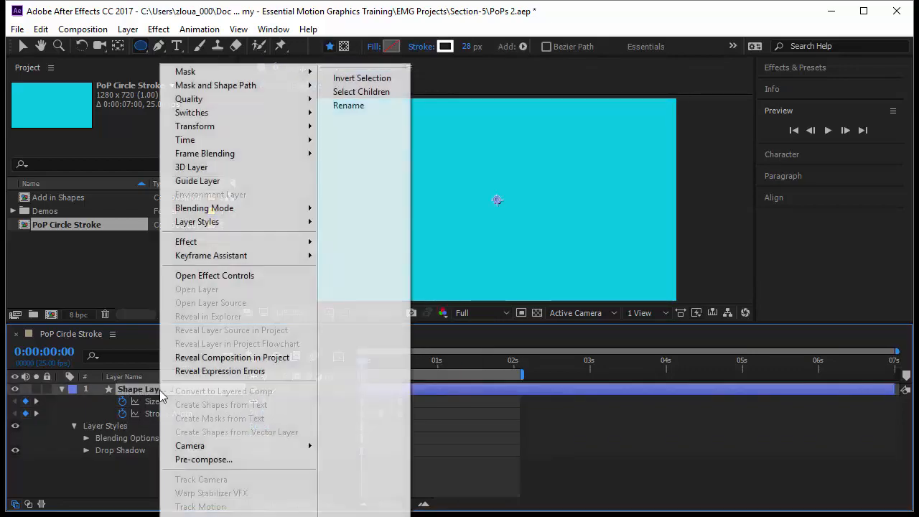
mouse_move(237, 222)
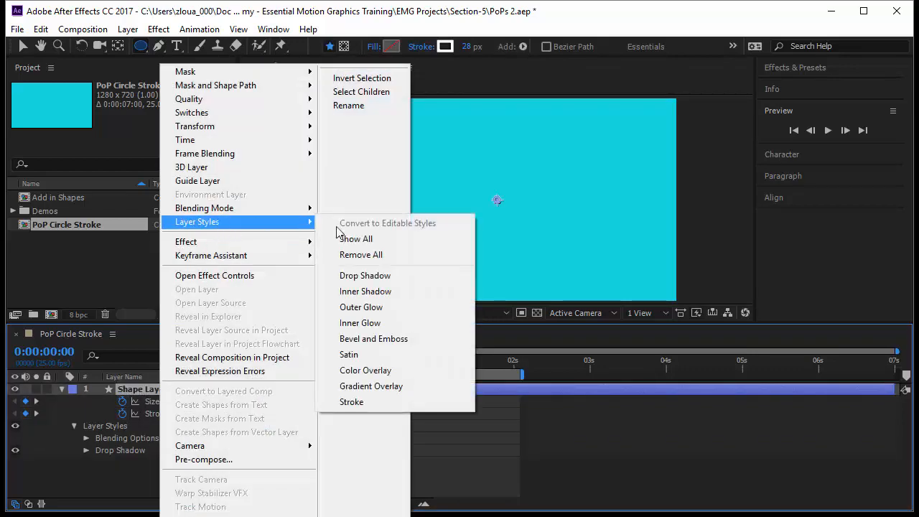
left_click(391, 276)
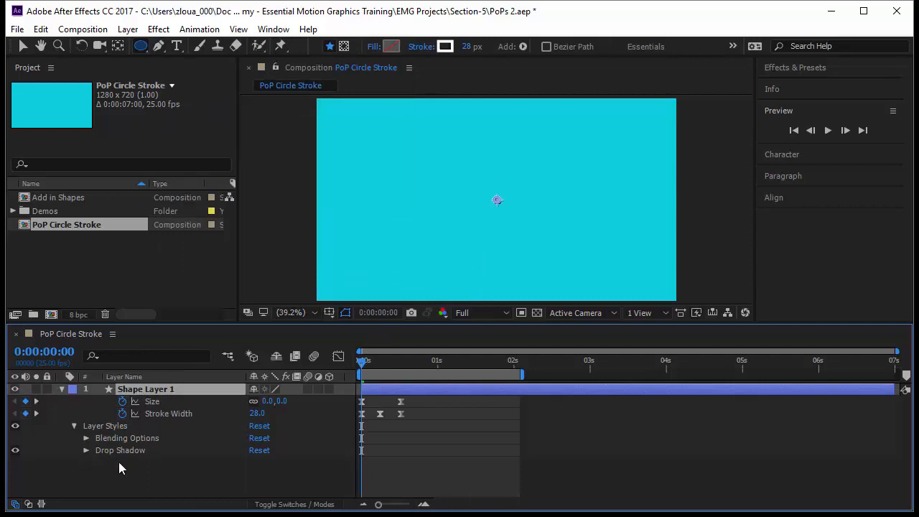
left_click(120, 427)
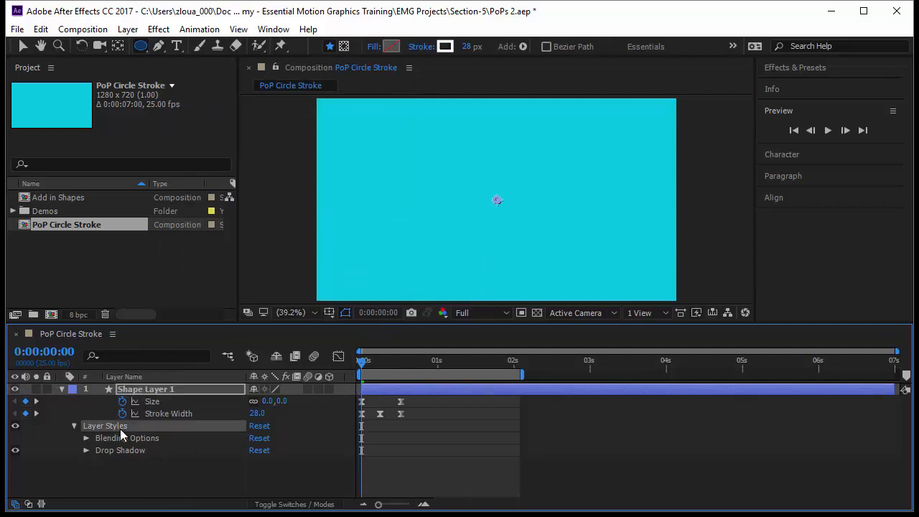
key("Delete")
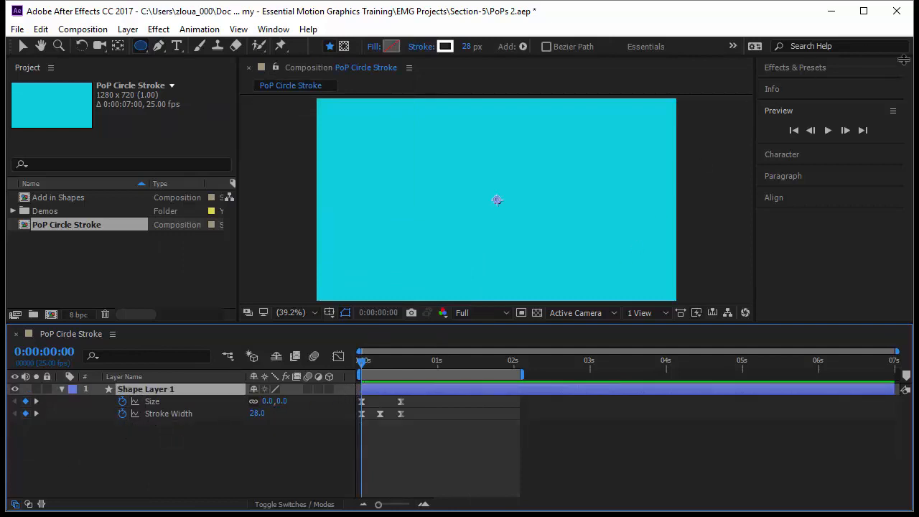
Step: Find the Drop Shadow effect with the search term "shadow" and apply it twice to Shape Layer 1
left_click(846, 71)
left_click(841, 86)
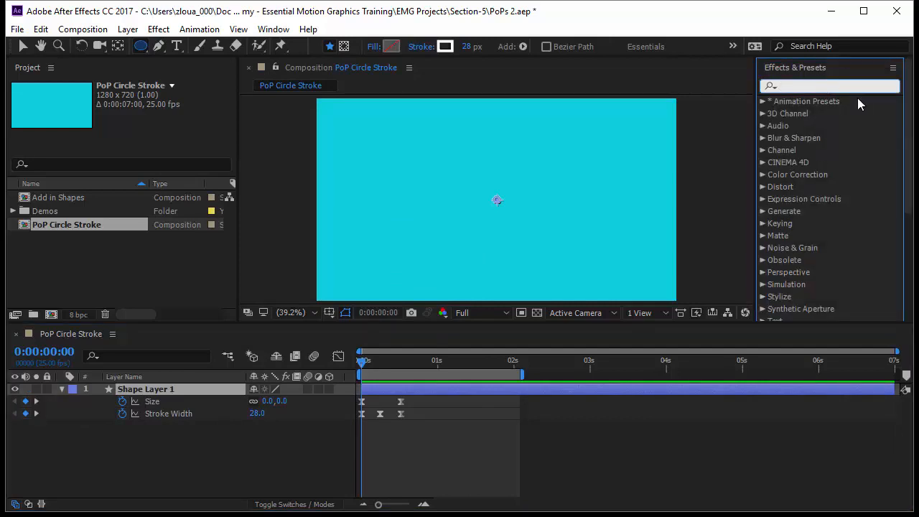
type("sha")
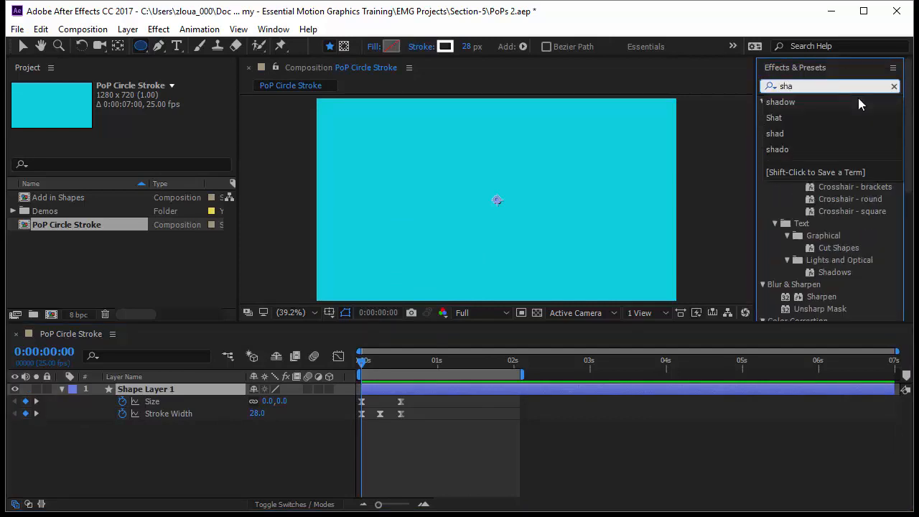
type("dow")
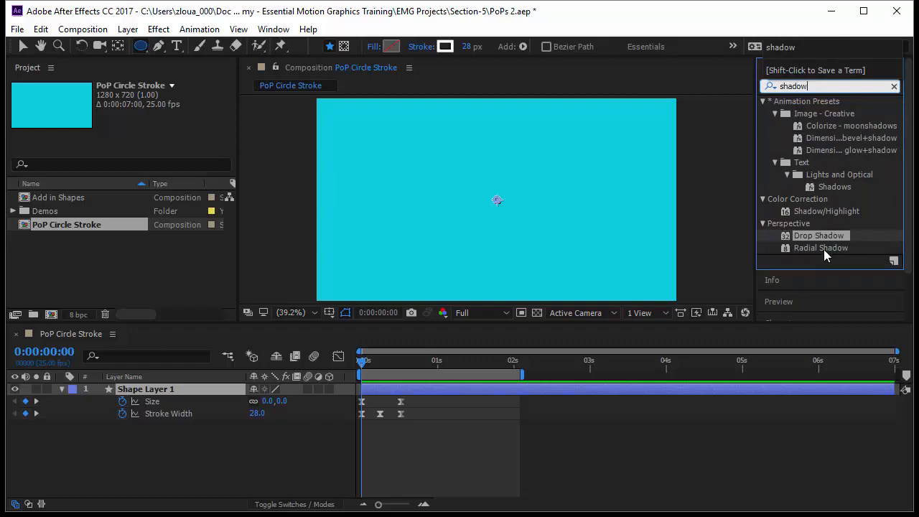
left_click_drag(821, 235, 179, 390)
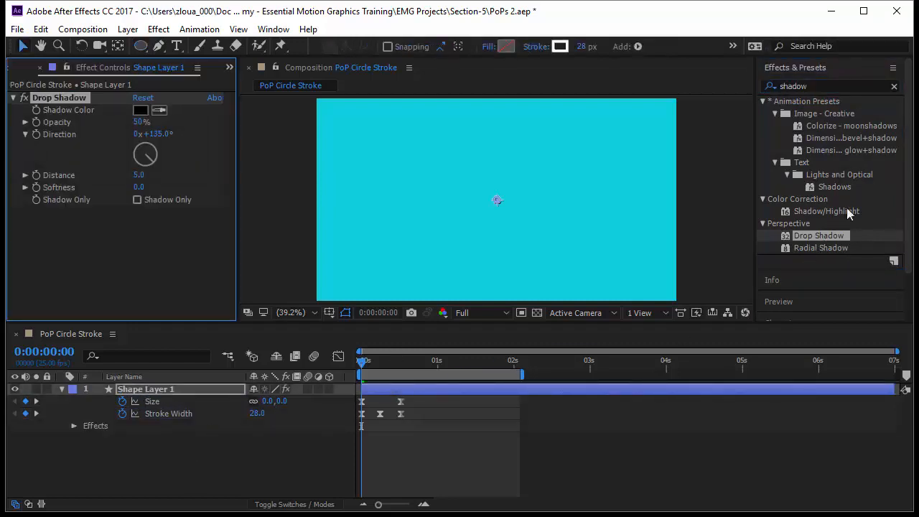
left_click_drag(814, 237, 91, 277)
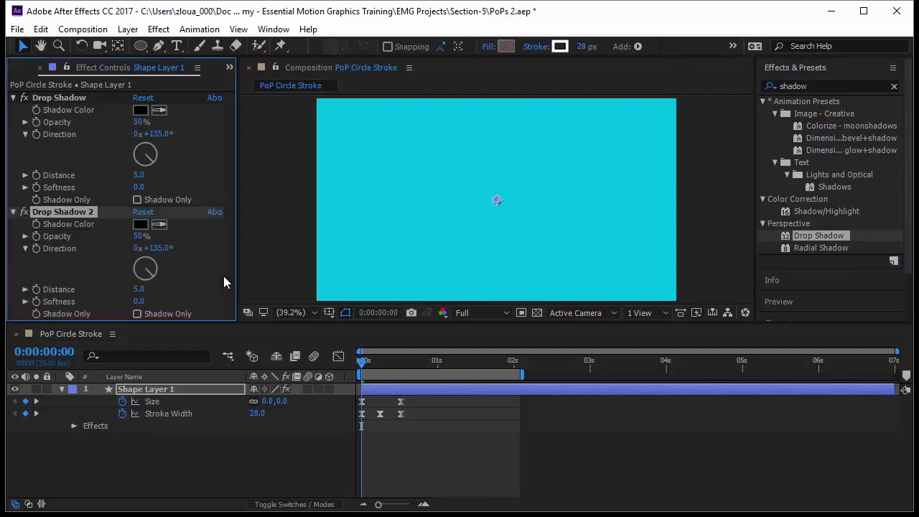
Step: At 0:00:00:08, disable the second Drop Shadow effect and set the first one's shadow color to grey 696969
left_click_drag(363, 360, 385, 362)
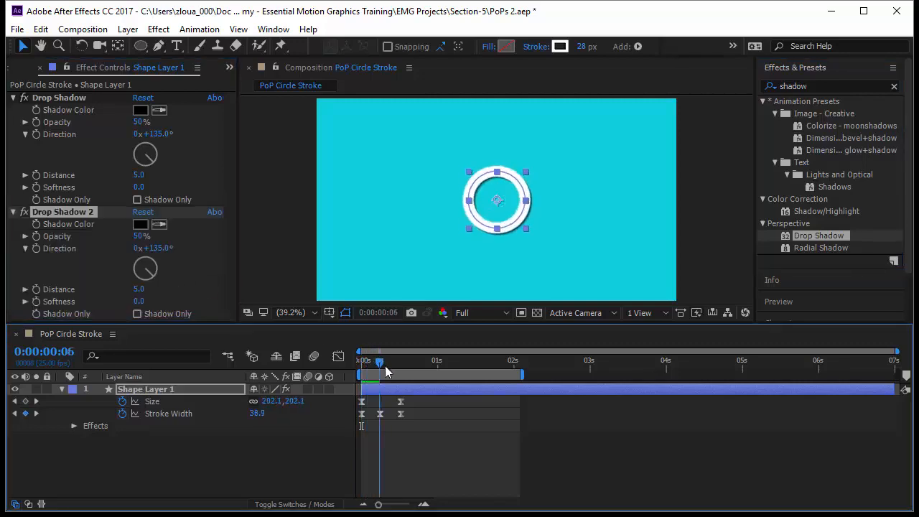
left_click(23, 215)
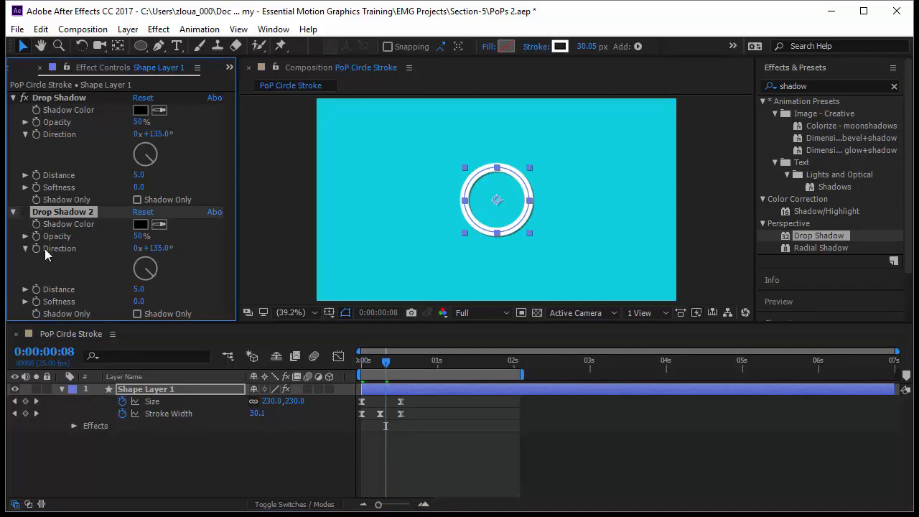
left_click(139, 110)
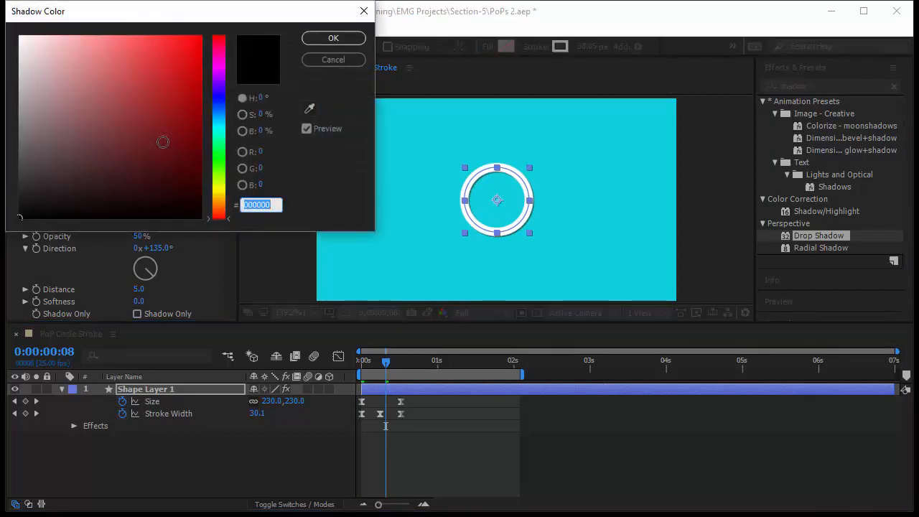
left_click_drag(21, 126, 19, 143)
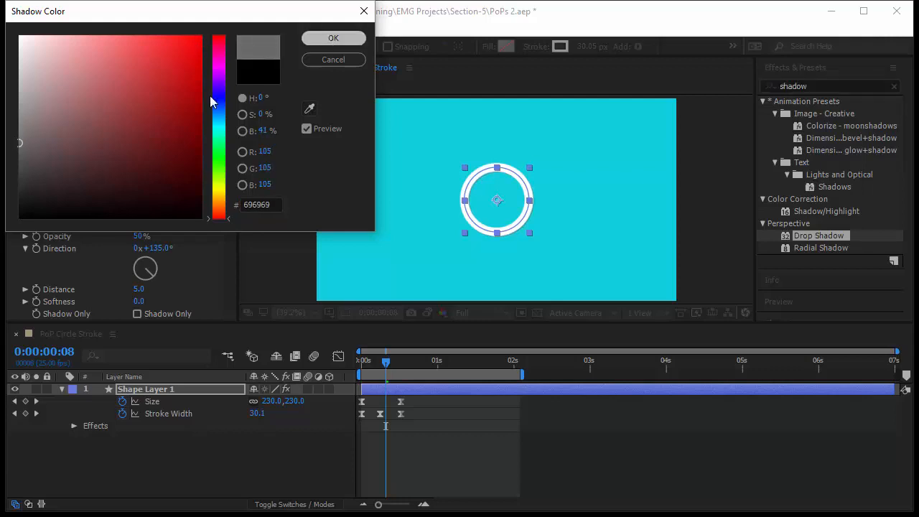
left_click(333, 37)
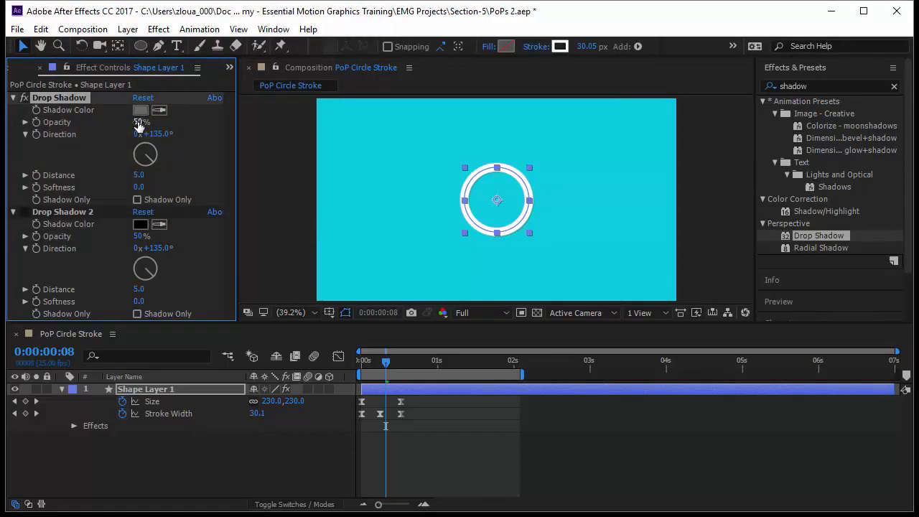
Step: Set the grey drop shadow's direction to 150°, distance to 63 and opacity to 46%
mouse_move(178, 127)
left_mouse_down()
mouse_move(194, 127)
mouse_move(175, 136)
left_mouse_up()
left_click_drag(141, 175, 190, 181)
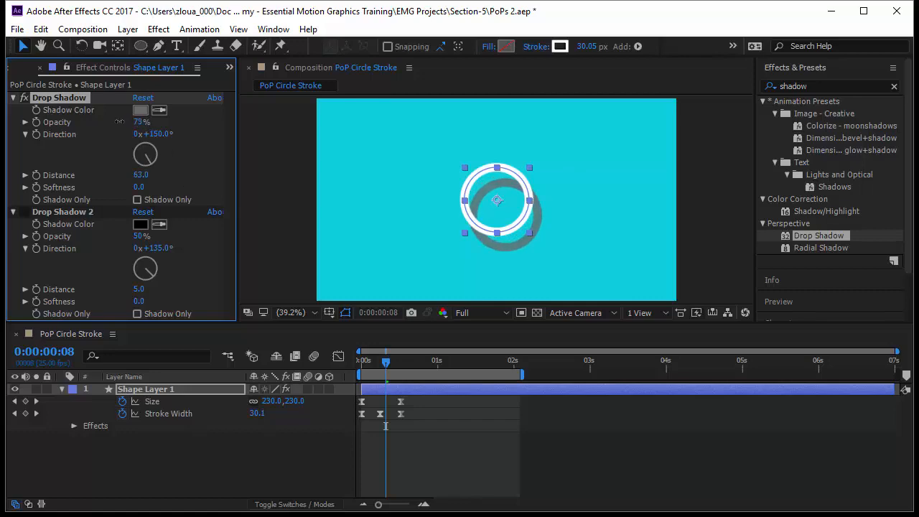
left_click_drag(82, 123, 75, 125)
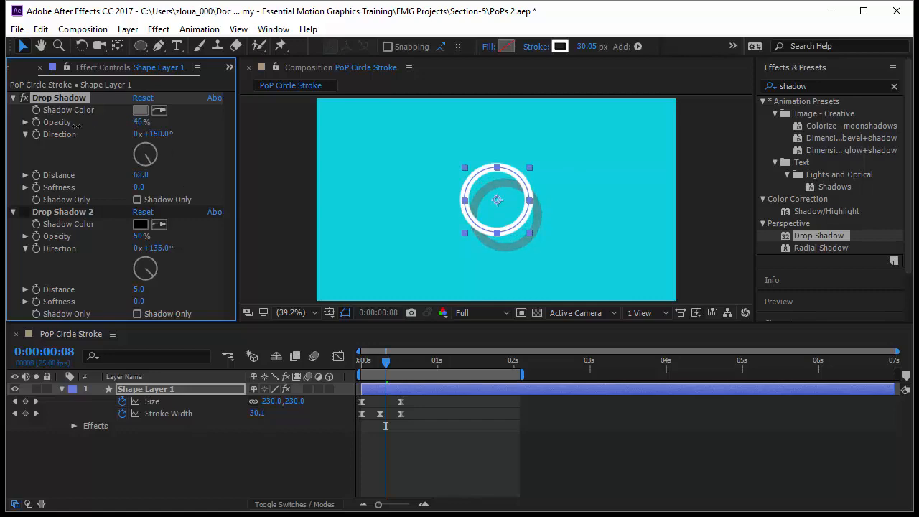
Step: Enable the second Drop Shadow effect and set its shadow color to yellow F9FF57
left_click(25, 212)
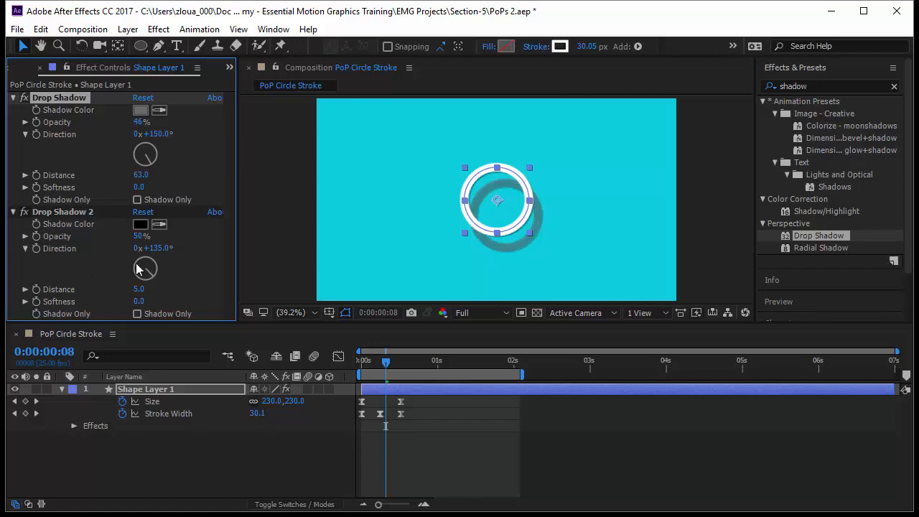
left_click(143, 225)
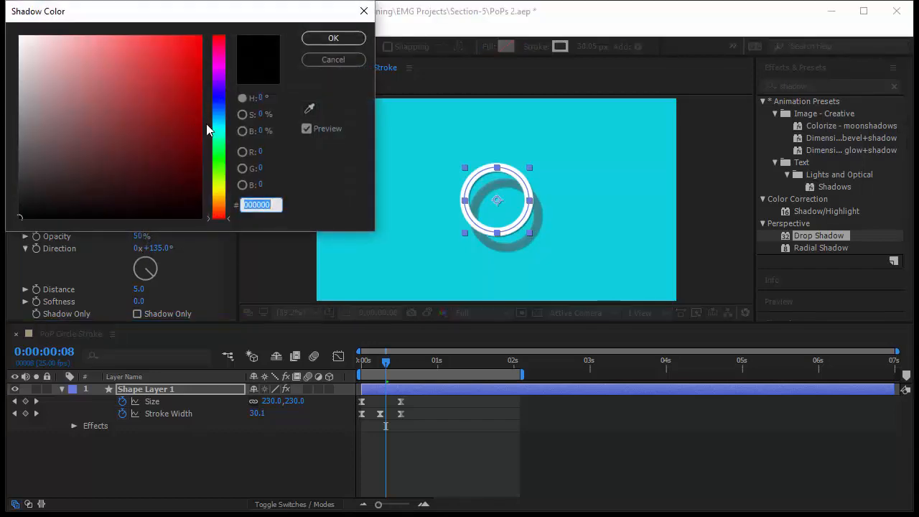
left_click(219, 185)
left_click_drag(148, 34, 139, 32)
left_click(333, 38)
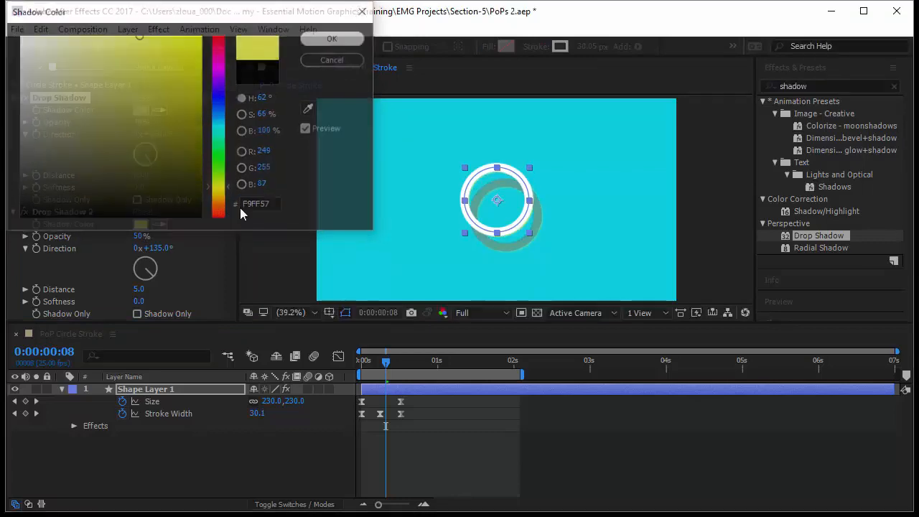
Step: Set the yellow drop shadow's opacity to 92%, distance to 57 and direction to 252°
left_click_drag(139, 236, 176, 237)
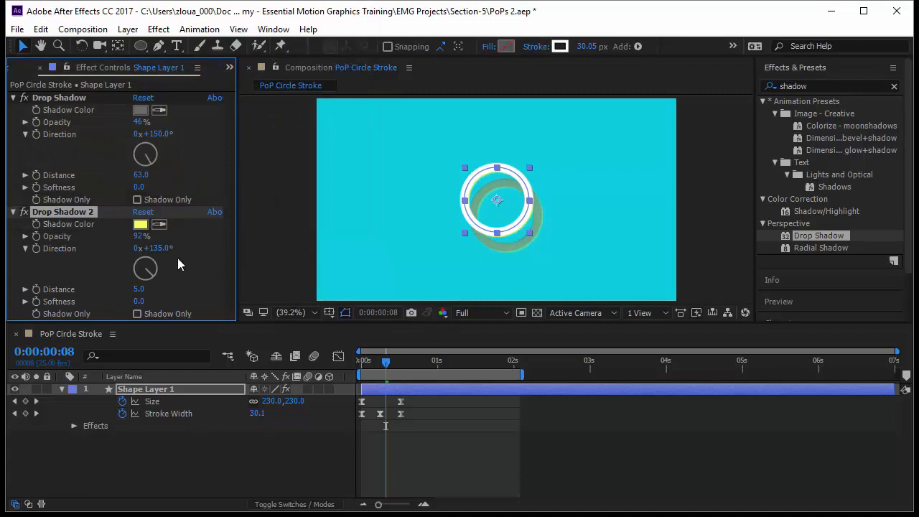
left_click_drag(139, 289, 183, 288)
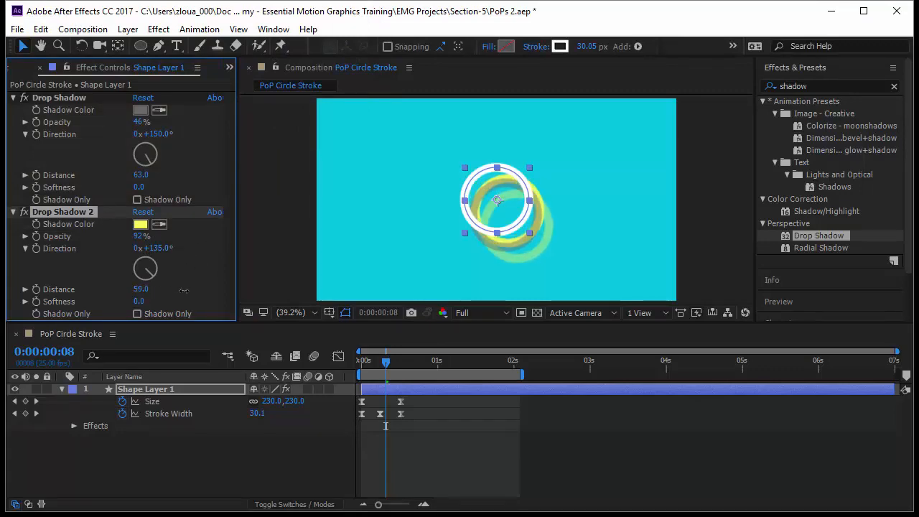
left_click_drag(155, 250, 259, 249)
Step: Turn the Drop Shadow 2 effect off and on again to compare the circle with and without it
left_click(77, 97)
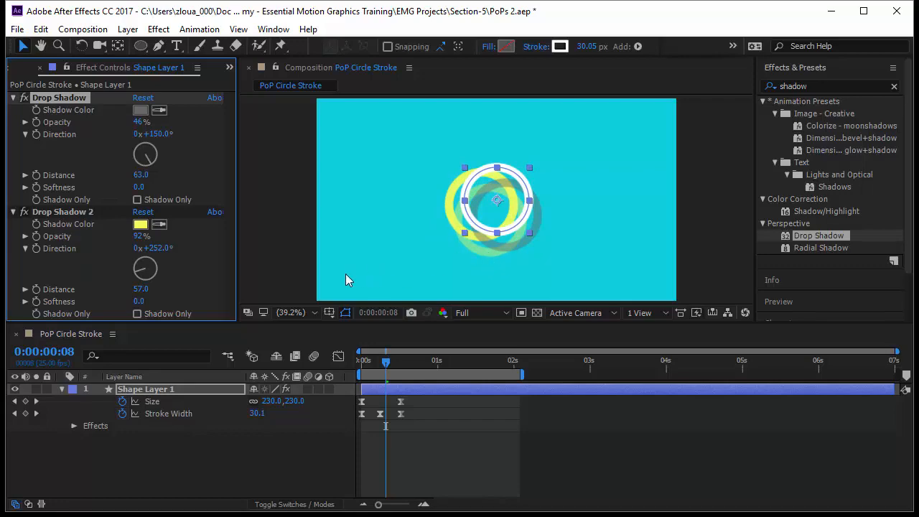
left_click(29, 212)
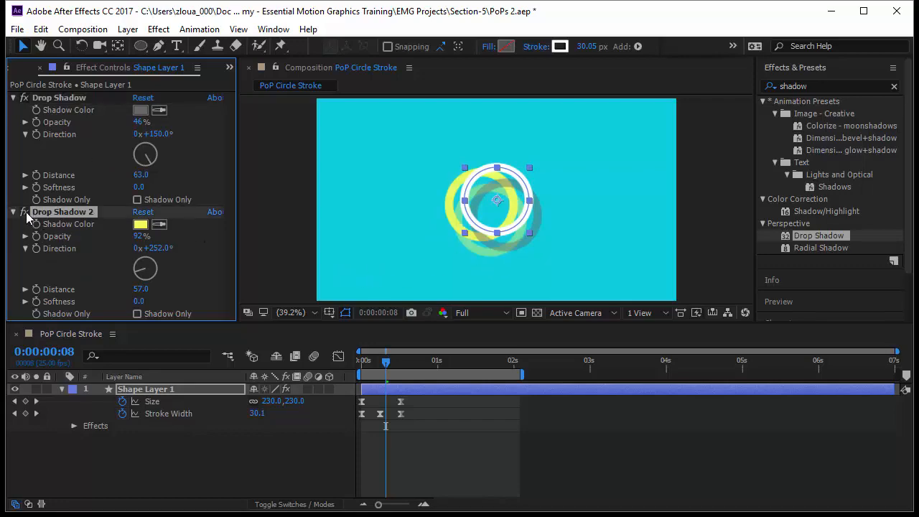
left_click(25, 212)
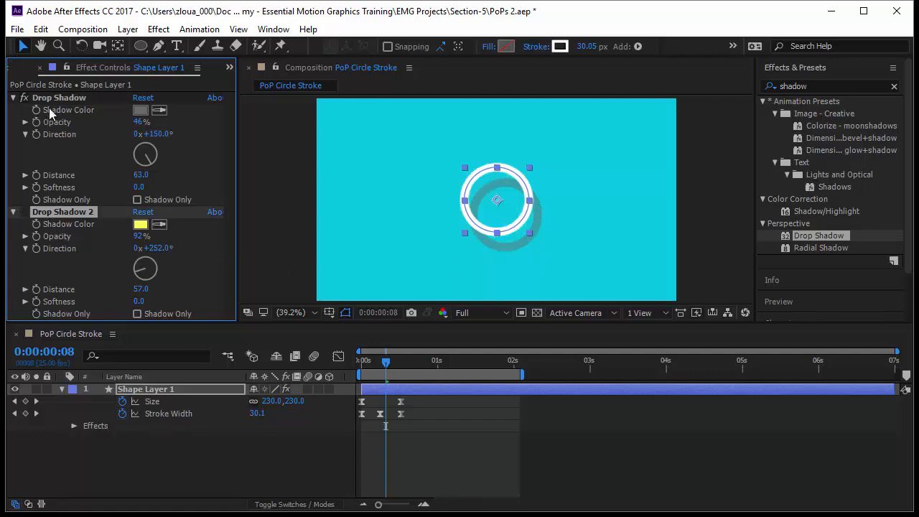
left_click(25, 211)
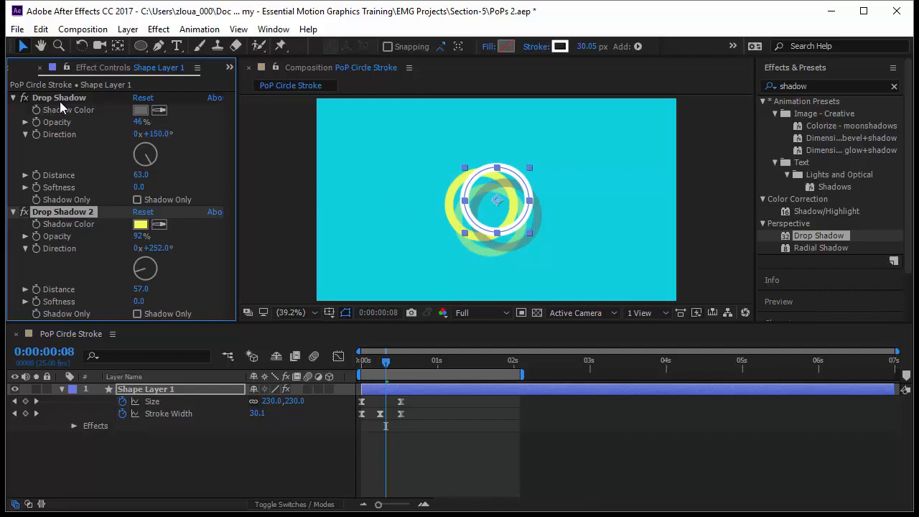
Step: Reorder the effects so that Drop Shadow 2 comes before Drop Shadow, with both effects' settings expanded
left_click(13, 98)
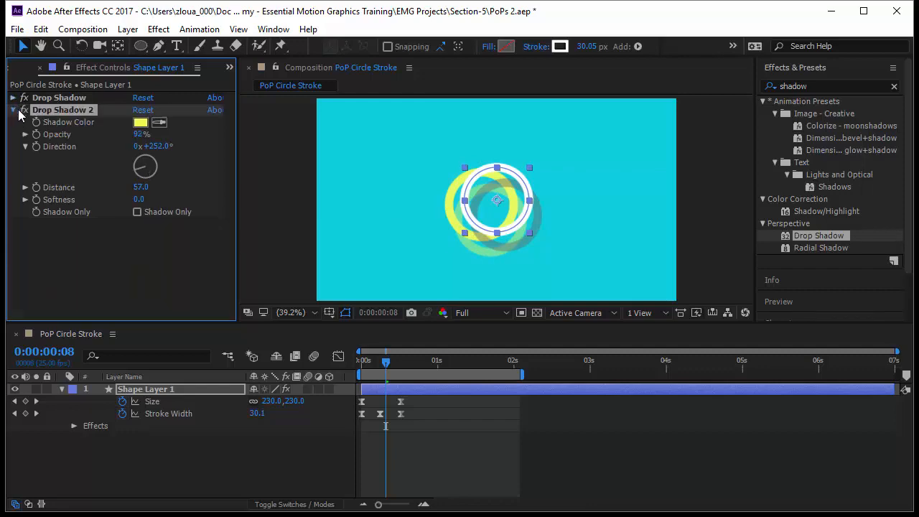
left_click(13, 110)
left_click_drag(74, 97, 73, 122)
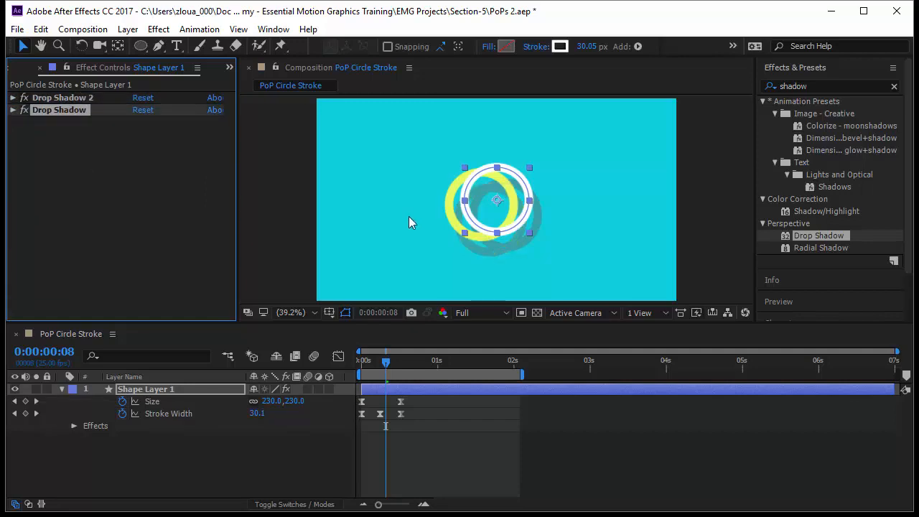
left_click(13, 97)
left_click(13, 212)
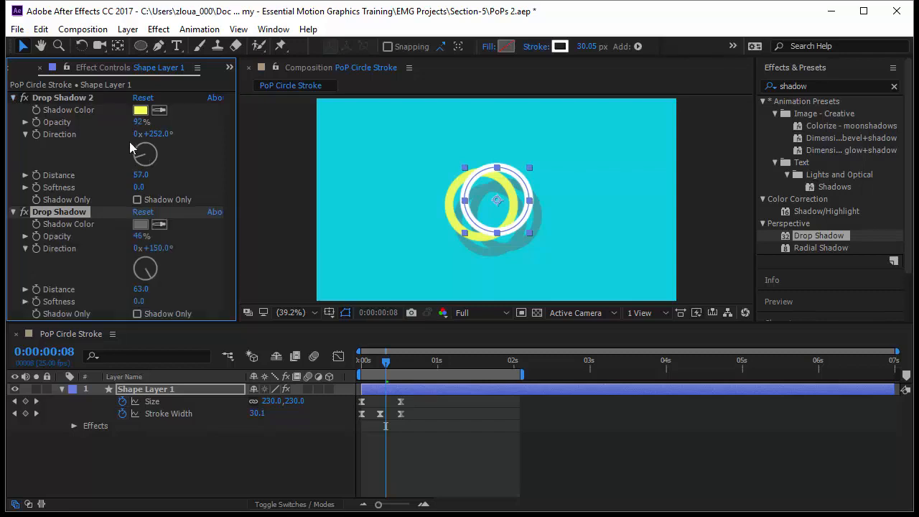
Step: Set Drop Shadow 2's opacity to 65%, distance to 102 and direction to 240°
left_click_drag(140, 124, 115, 129)
left_click_drag(140, 175, 174, 174)
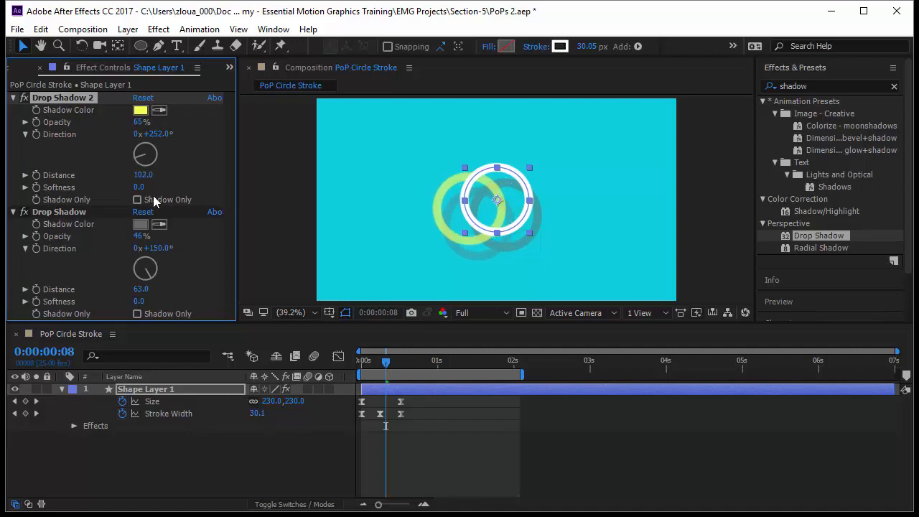
mouse_move(154, 133)
left_mouse_down()
mouse_move(140, 143)
mouse_move(160, 145)
left_mouse_up()
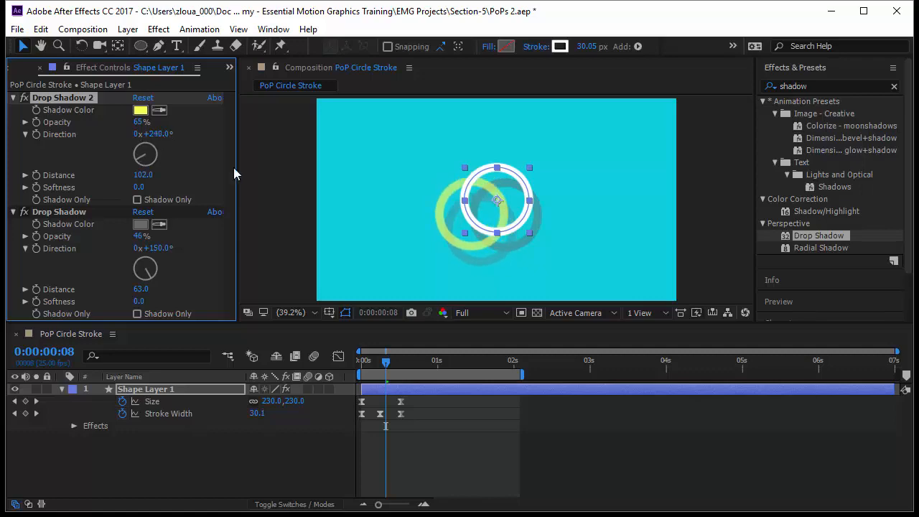
Step: Preview the circle pop with its two shadows from the start of the composition
left_click_drag(386, 363, 348, 366)
left_click(424, 438)
key("space")
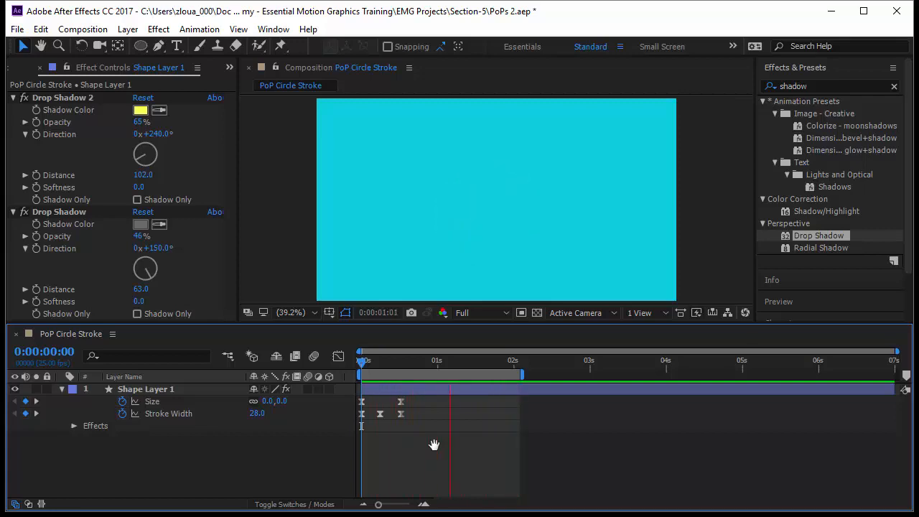
Step: Duplicate the Ellipse 1 group twice and, at 0:00:00:08, place one copy up and left and the other up and right of the original circle
left_click(62, 389)
left_click(61, 389)
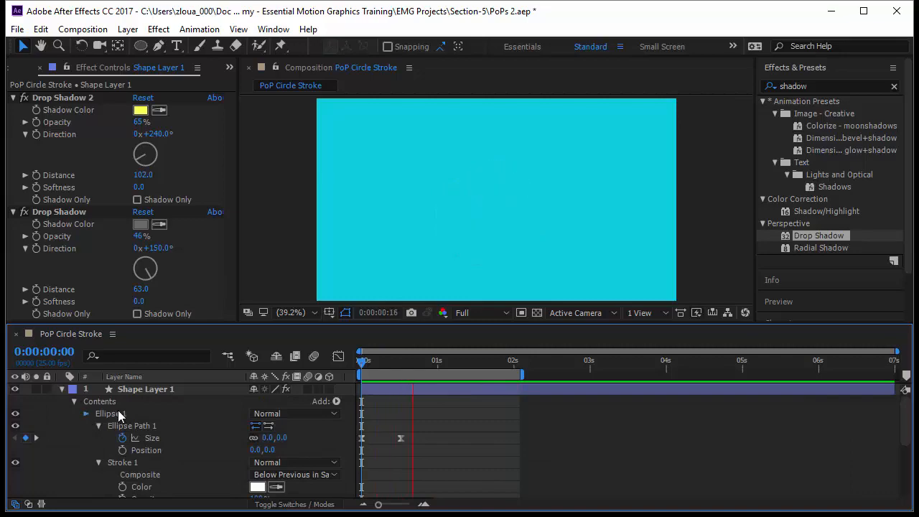
left_click(86, 413)
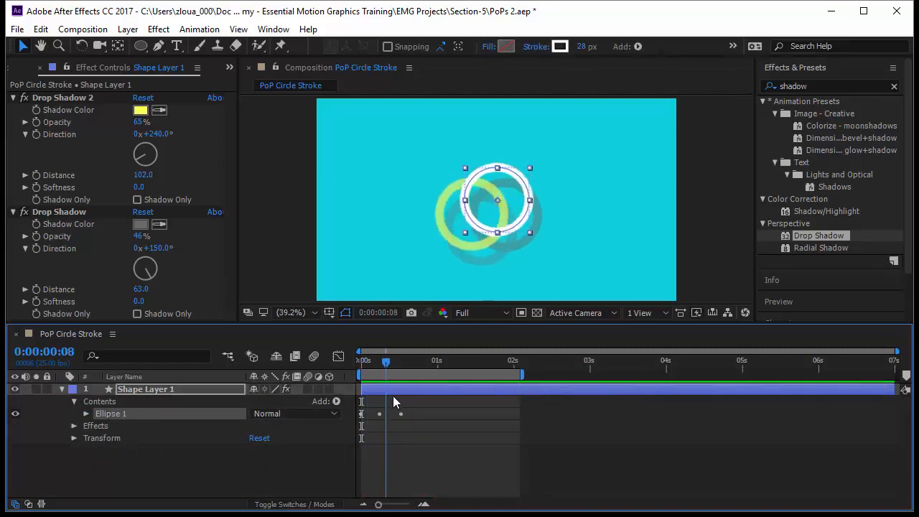
key("space")
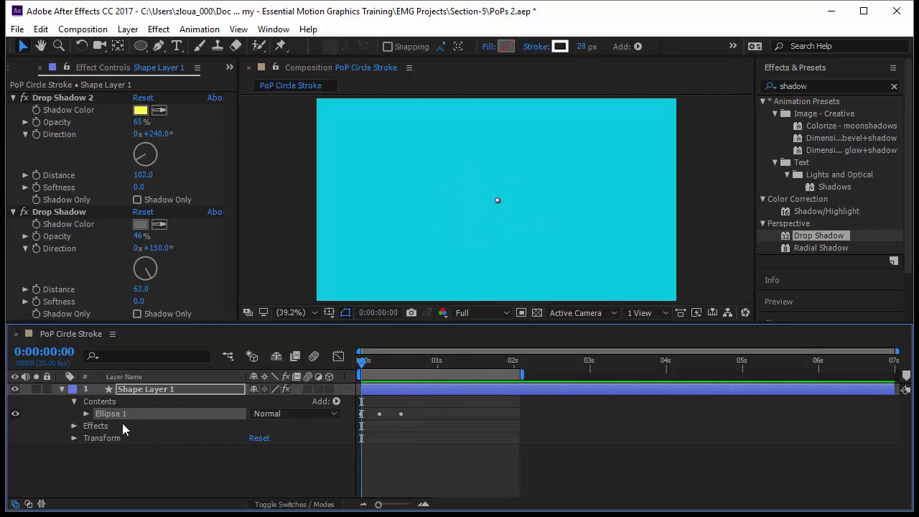
key("ctrl+d")
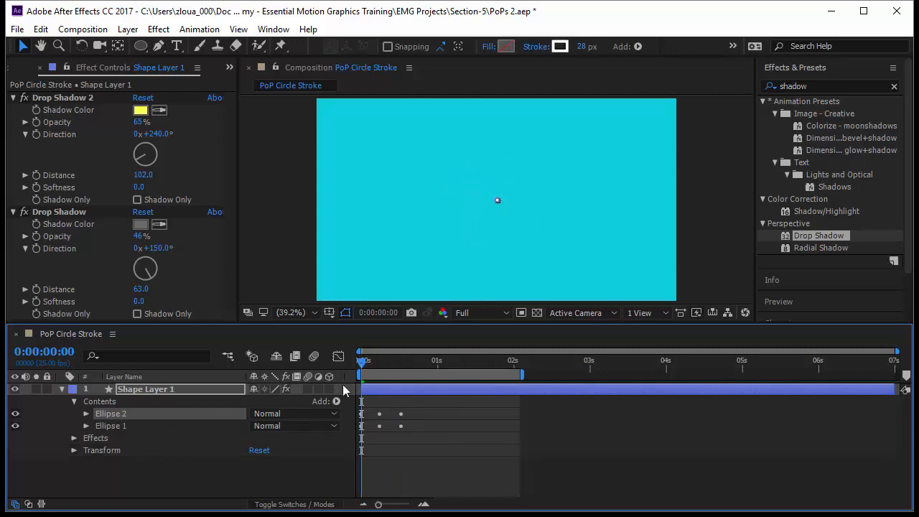
left_click_drag(359, 368, 385, 367)
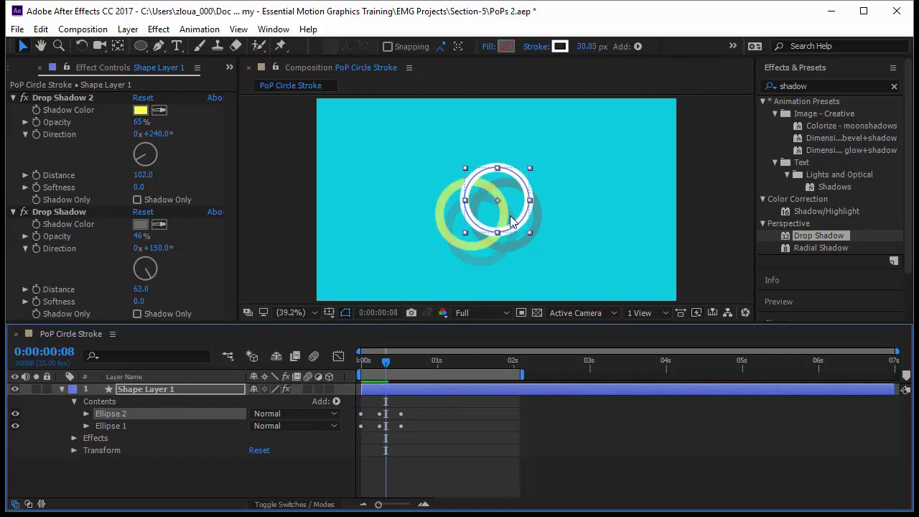
left_click_drag(509, 220, 431, 201)
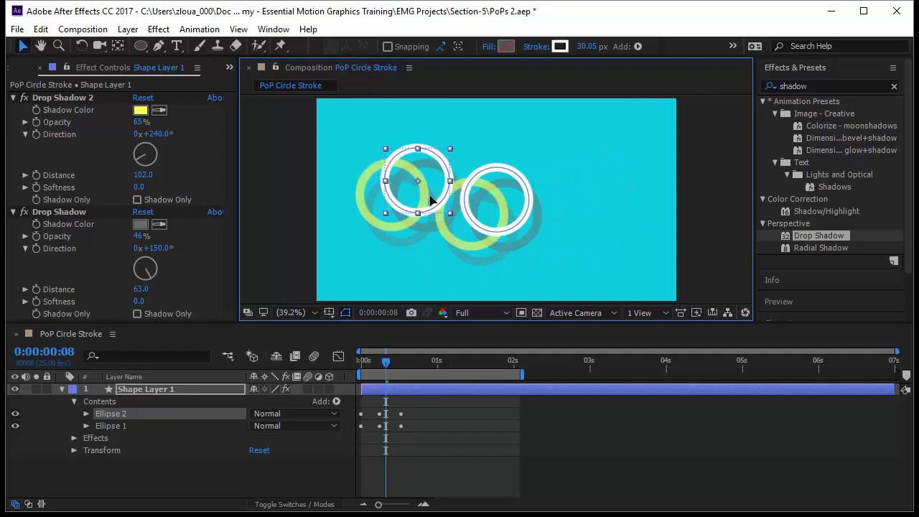
key("ctrl+d")
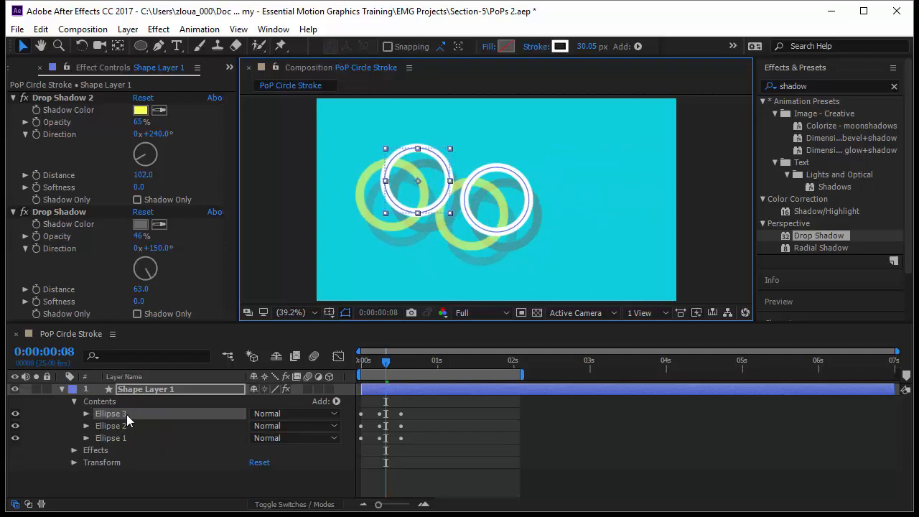
left_click_drag(422, 205, 595, 206)
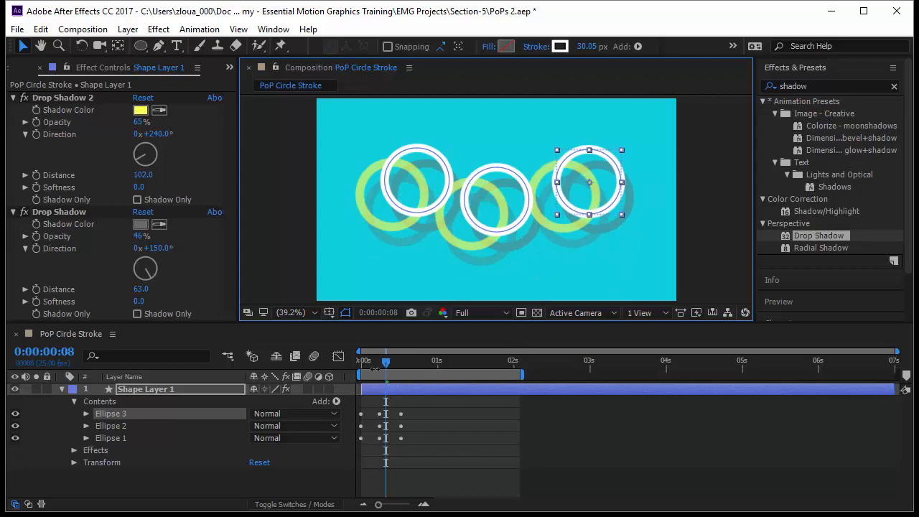
Step: Delay Ellipse 3's size and stroke width keyframes by about 5 frames and Ellipse 1's by about 10 frames
left_click(136, 413)
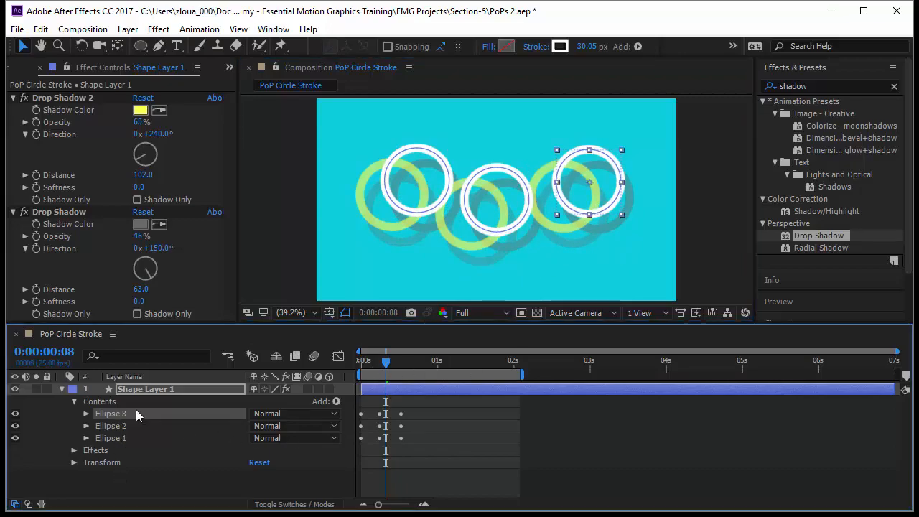
key("u")
left_click(164, 403)
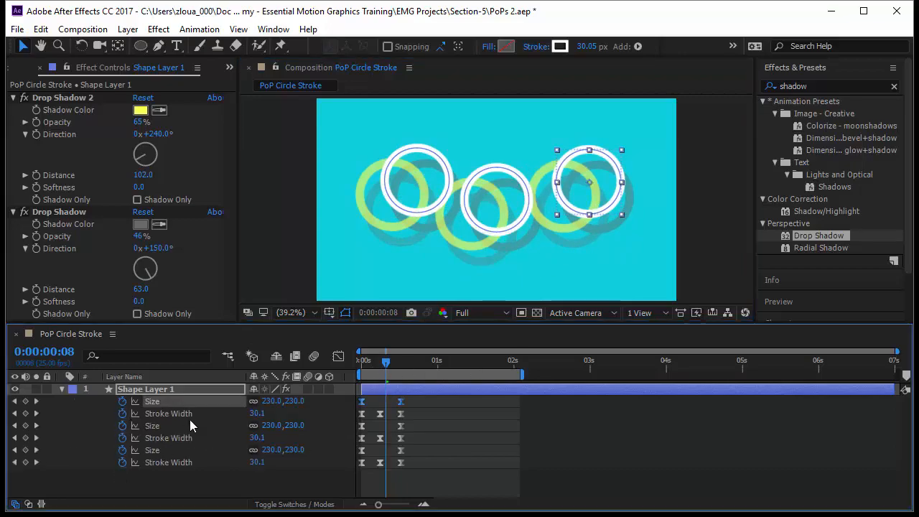
left_click(187, 415, "shift")
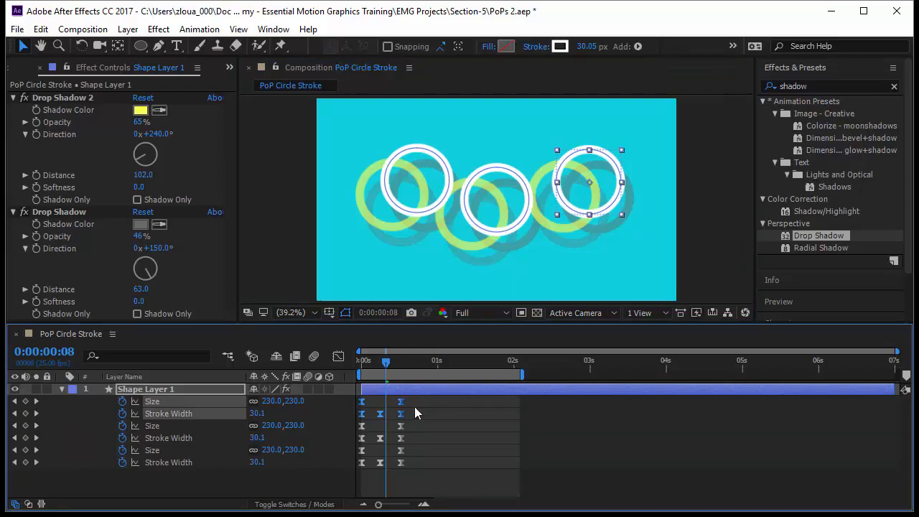
left_click_drag(402, 410, 417, 412)
mouse_move(417, 476)
left_mouse_down()
mouse_move(351, 449)
mouse_move(440, 461)
mouse_move(431, 456)
left_mouse_up()
Step: Preview the staggered three-circle animation from the start of the composition
left_click_drag(386, 362, 359, 362)
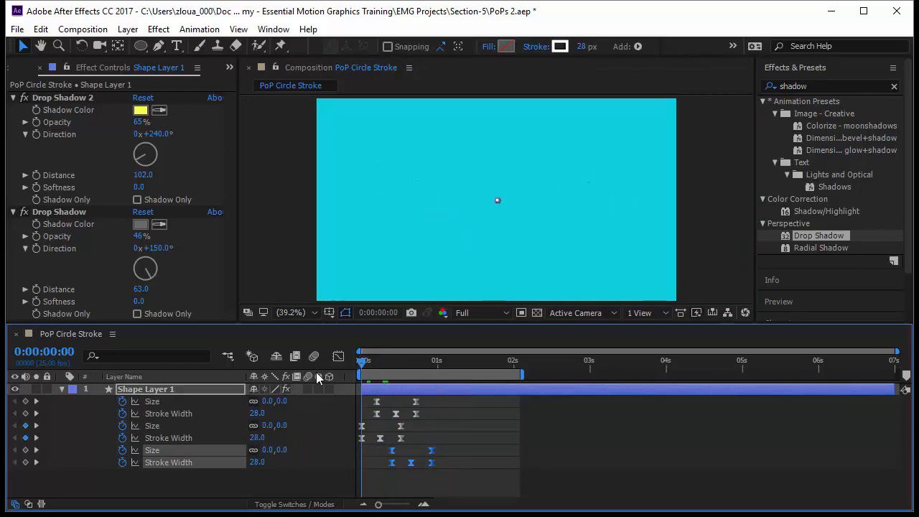
left_click(403, 482)
key("space")
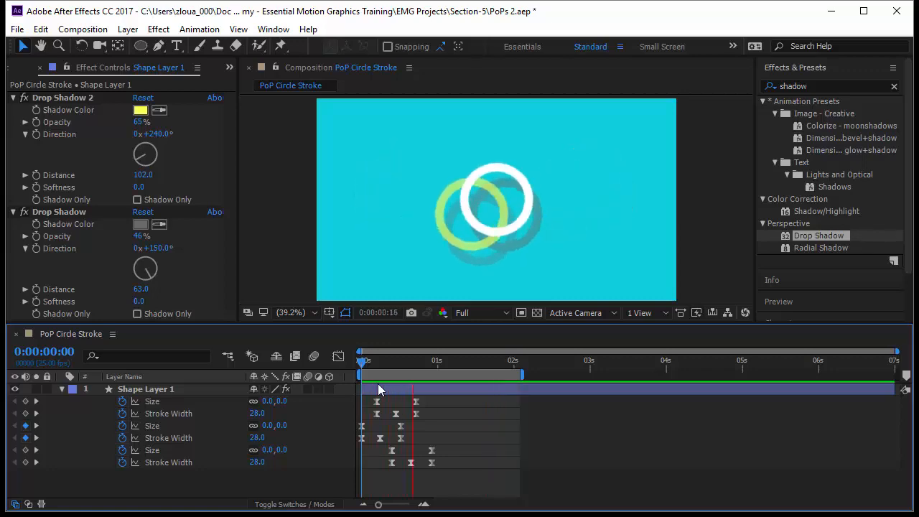
Step: Duplicate the Ellipse 3 group within Shape Layer 1's contents and collapse the original group
left_click(61, 389)
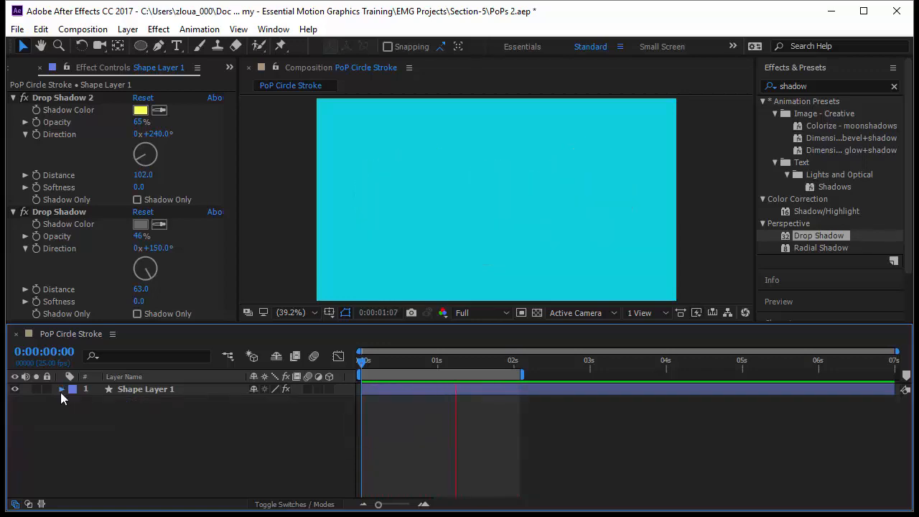
left_click(62, 389)
left_click(117, 415)
key("space")
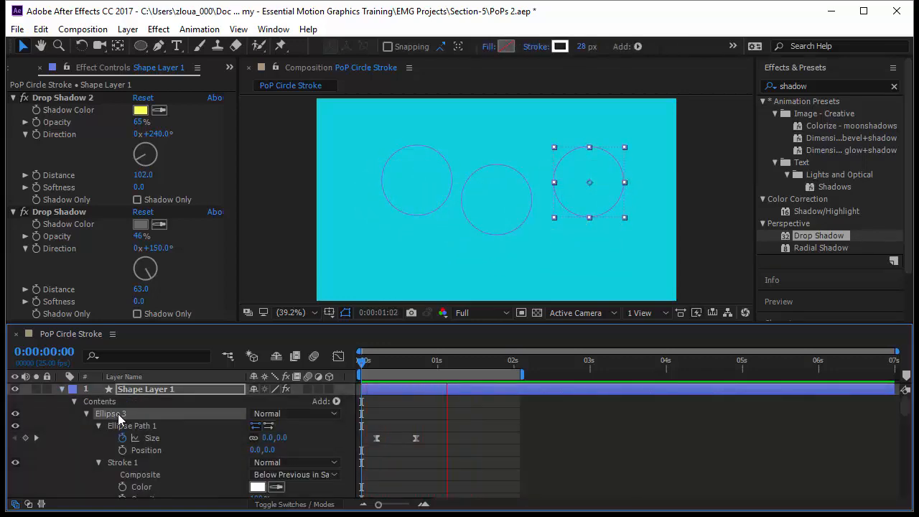
key("ctrl+d")
key("space")
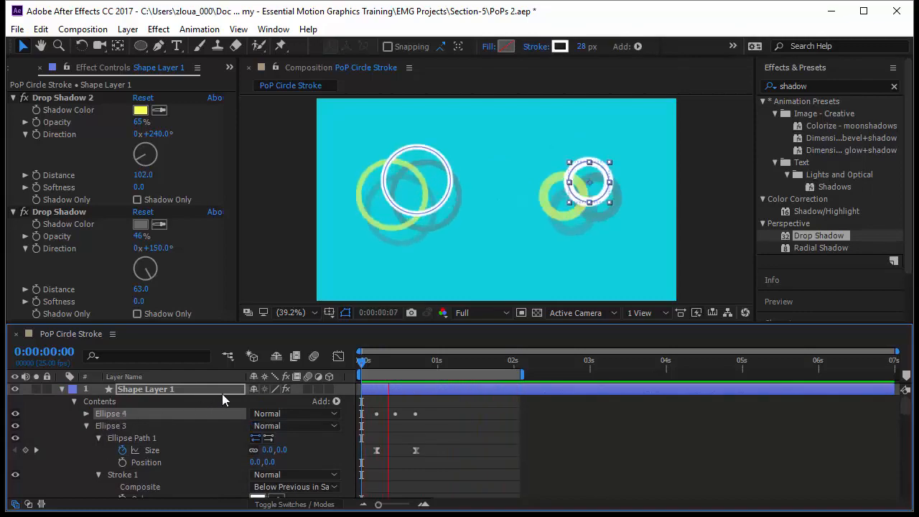
left_click(88, 425)
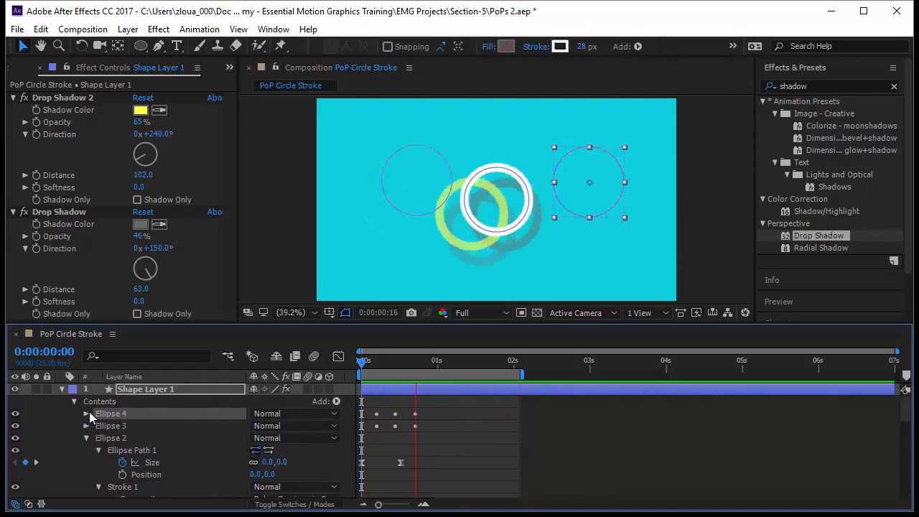
Step: Delay Ellipse 4's size and stroke width keyframes by about 7 frames and, at 0:00:00:16, move its circle to the lower left of the composition
key("u")
left_click(172, 402)
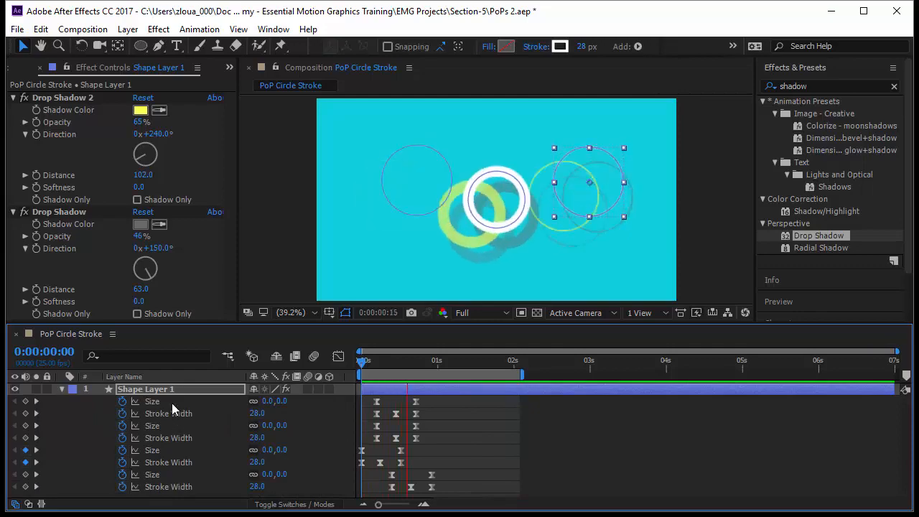
left_click_drag(417, 407, 436, 405)
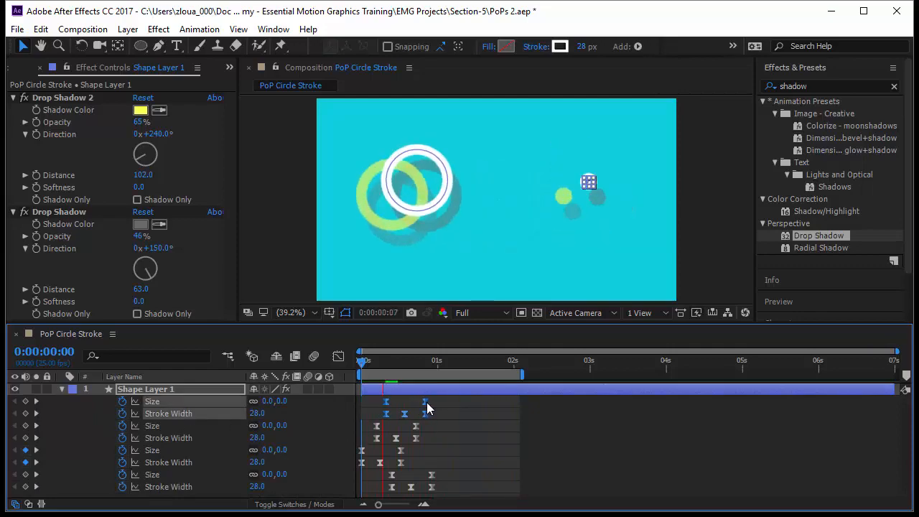
left_click_drag(395, 370, 409, 371)
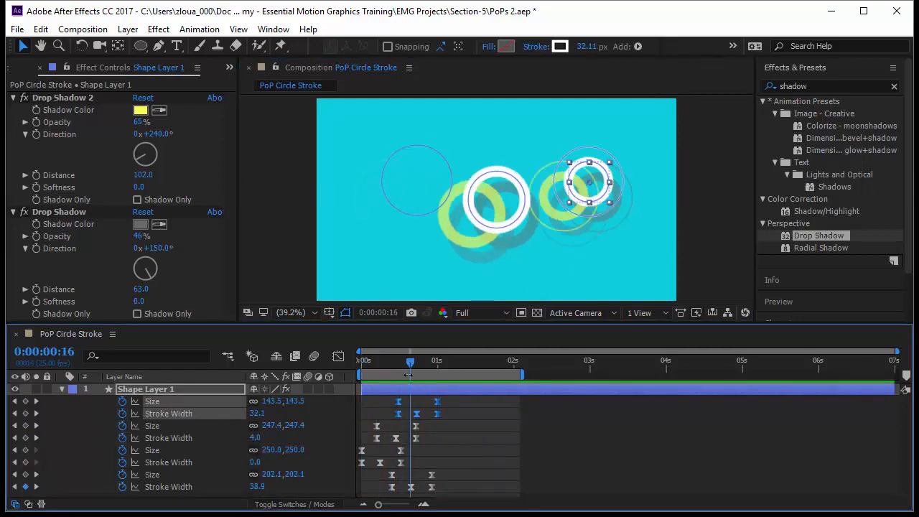
left_click_drag(580, 205, 408, 261)
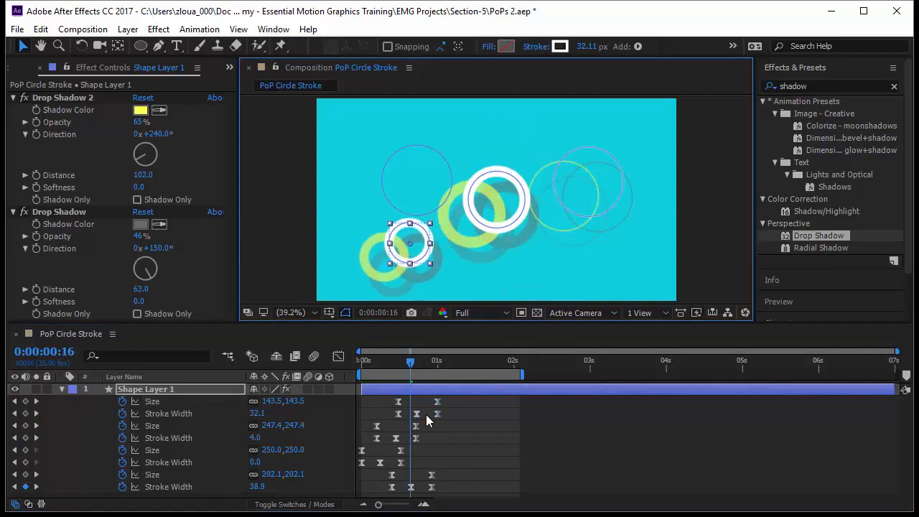
Step: Preview the four-circle animation from the start of the composition
left_click_drag(409, 360, 361, 361)
left_click(468, 443)
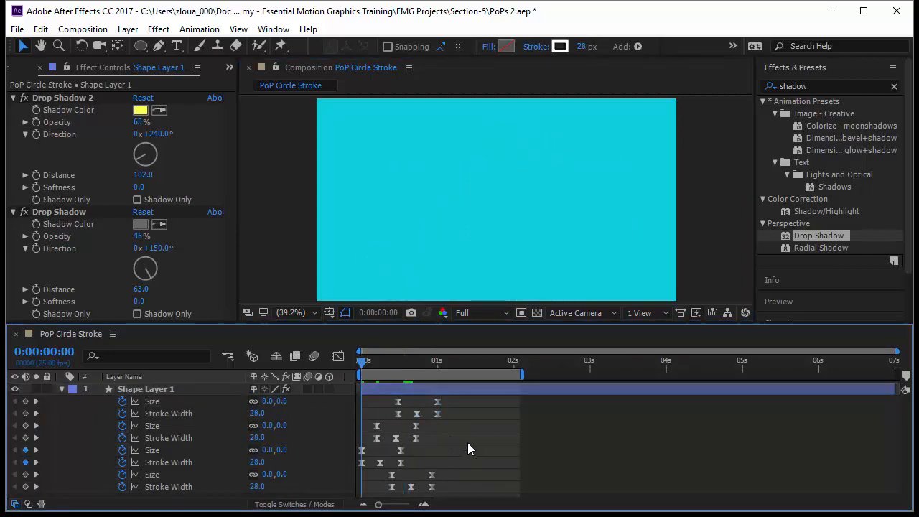
key("space")
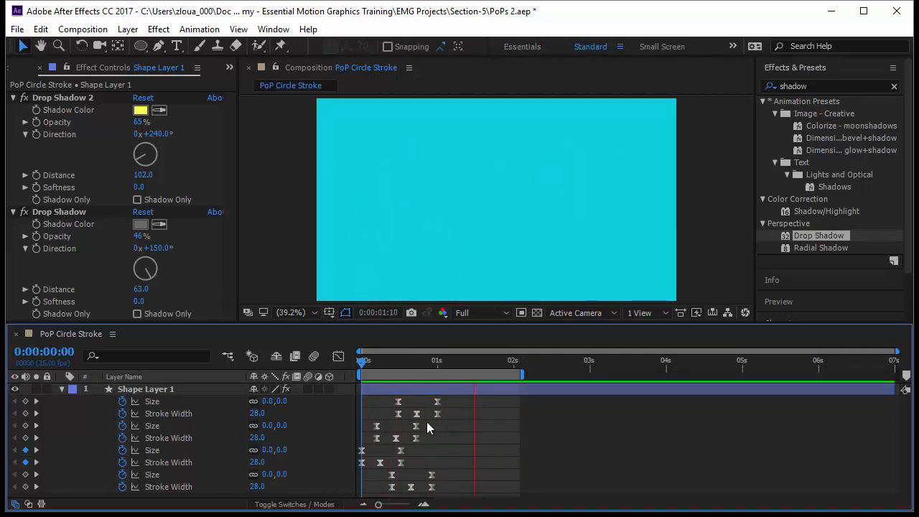
Step: Delay Ellipse 4's size and stroke width keyframes by about 8 more frames and preview the new timing
left_click_drag(356, 363, 394, 370)
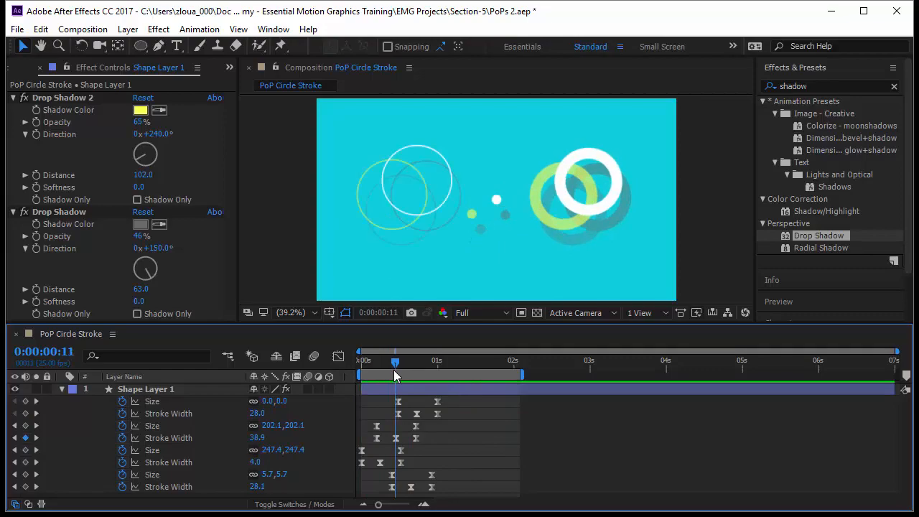
mouse_move(461, 399)
left_mouse_down()
mouse_move(404, 420)
mouse_move(463, 418)
left_mouse_up()
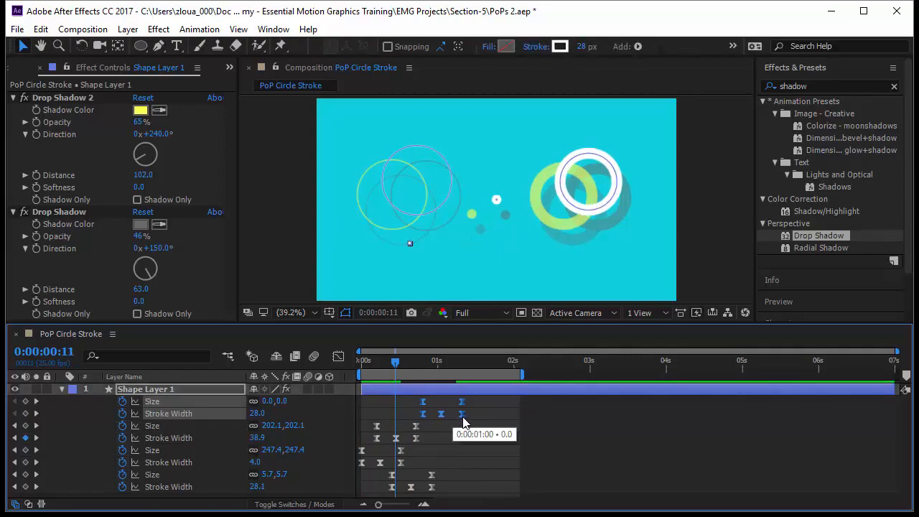
left_click(488, 458)
key("space")
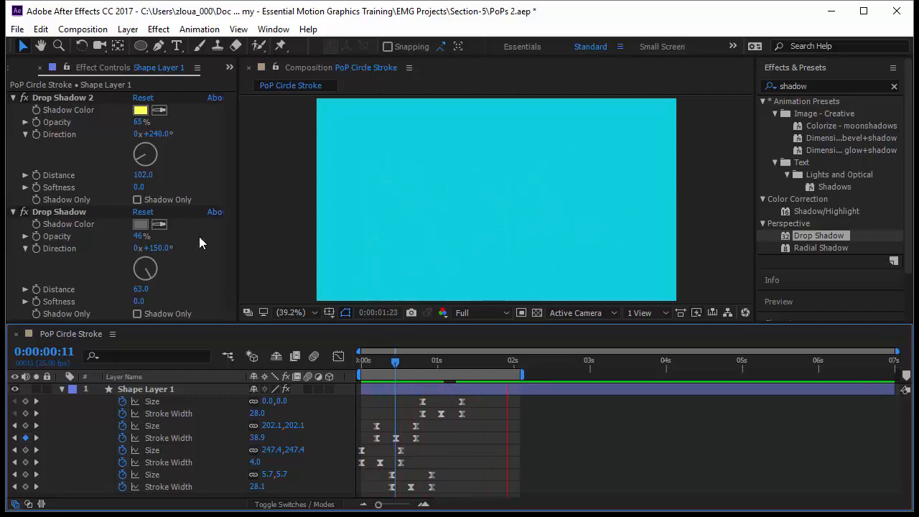
Step: Show Shape Layer 1's full contents again, with the Ellipse 4 group collapsed and selected
left_click(64, 387)
left_click(63, 387)
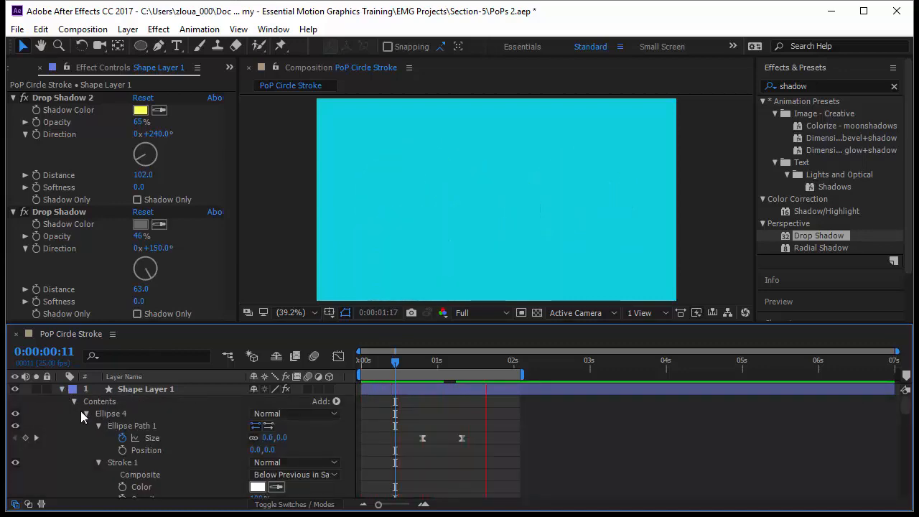
left_click(85, 413)
left_click(112, 414)
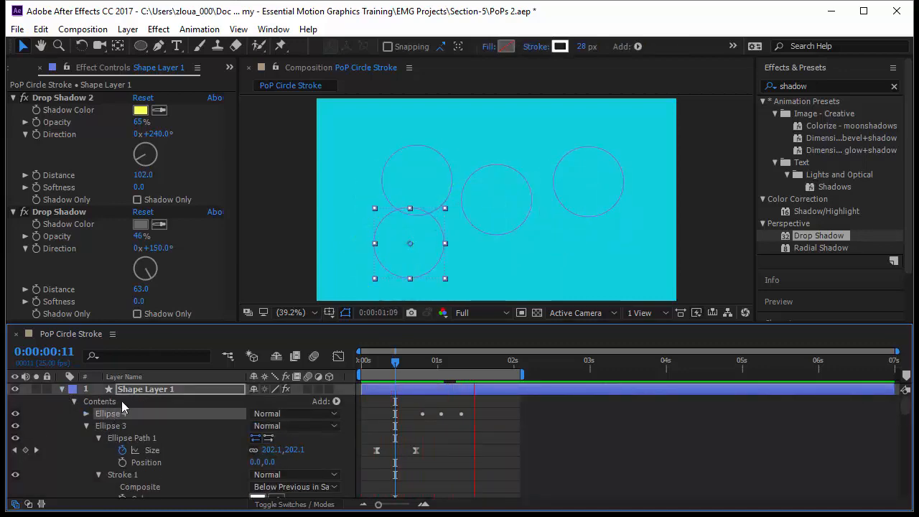